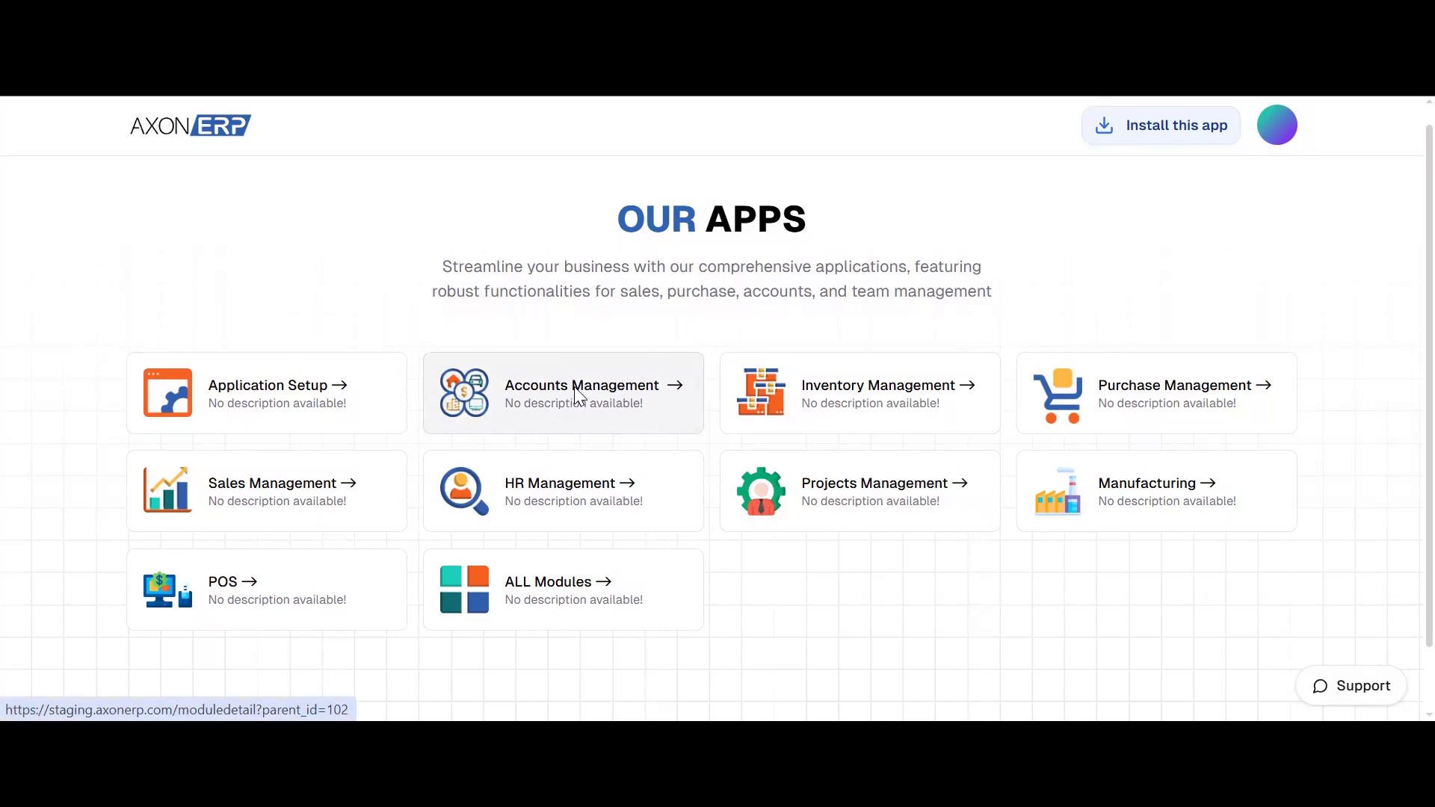
Open Payment Voucher in Accounts Management and start a new payment voucher
{"action": "left_click", "coordinate": [576, 390]}
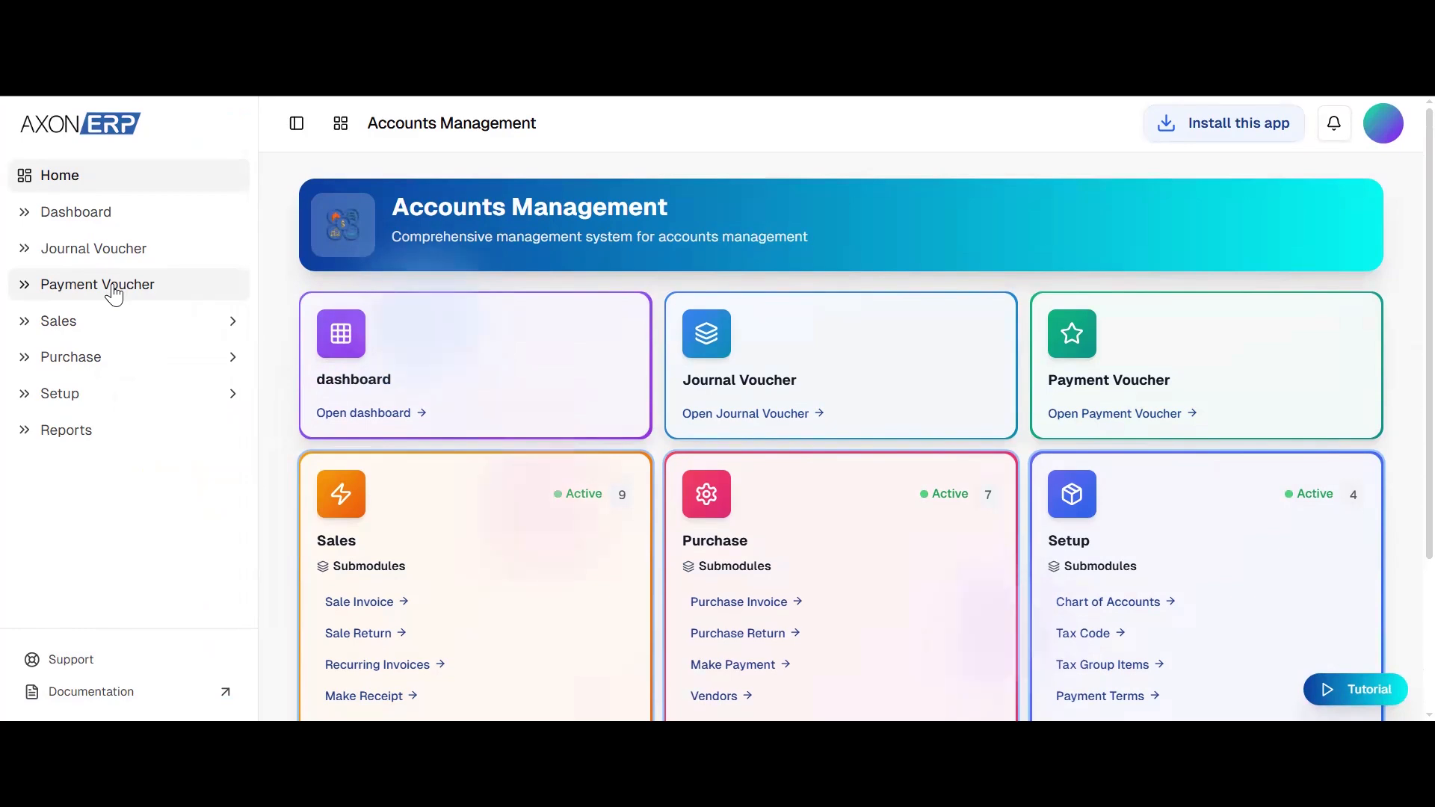
{"action": "left_click", "coordinate": [114, 291]}
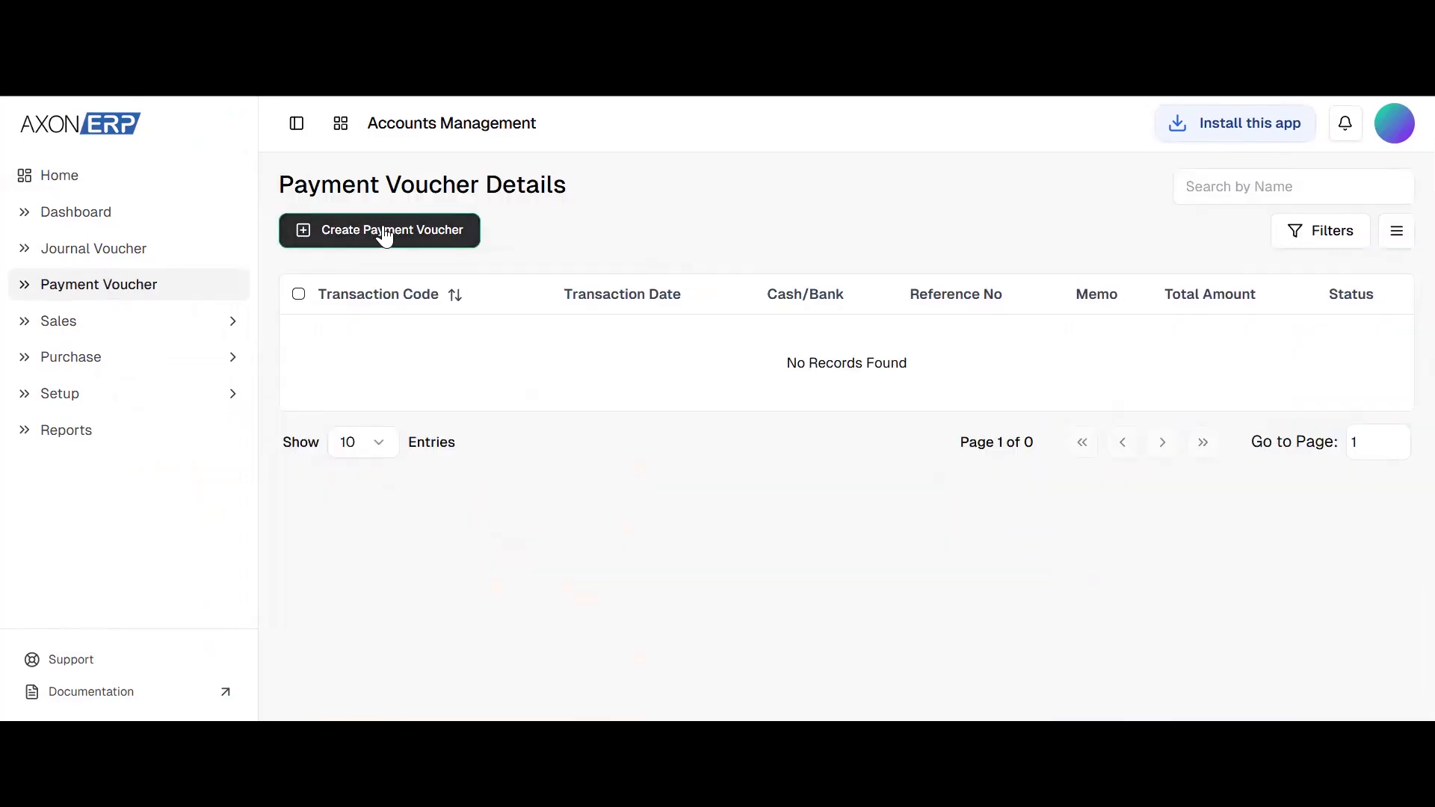
{"action": "left_click", "coordinate": [387, 233]}
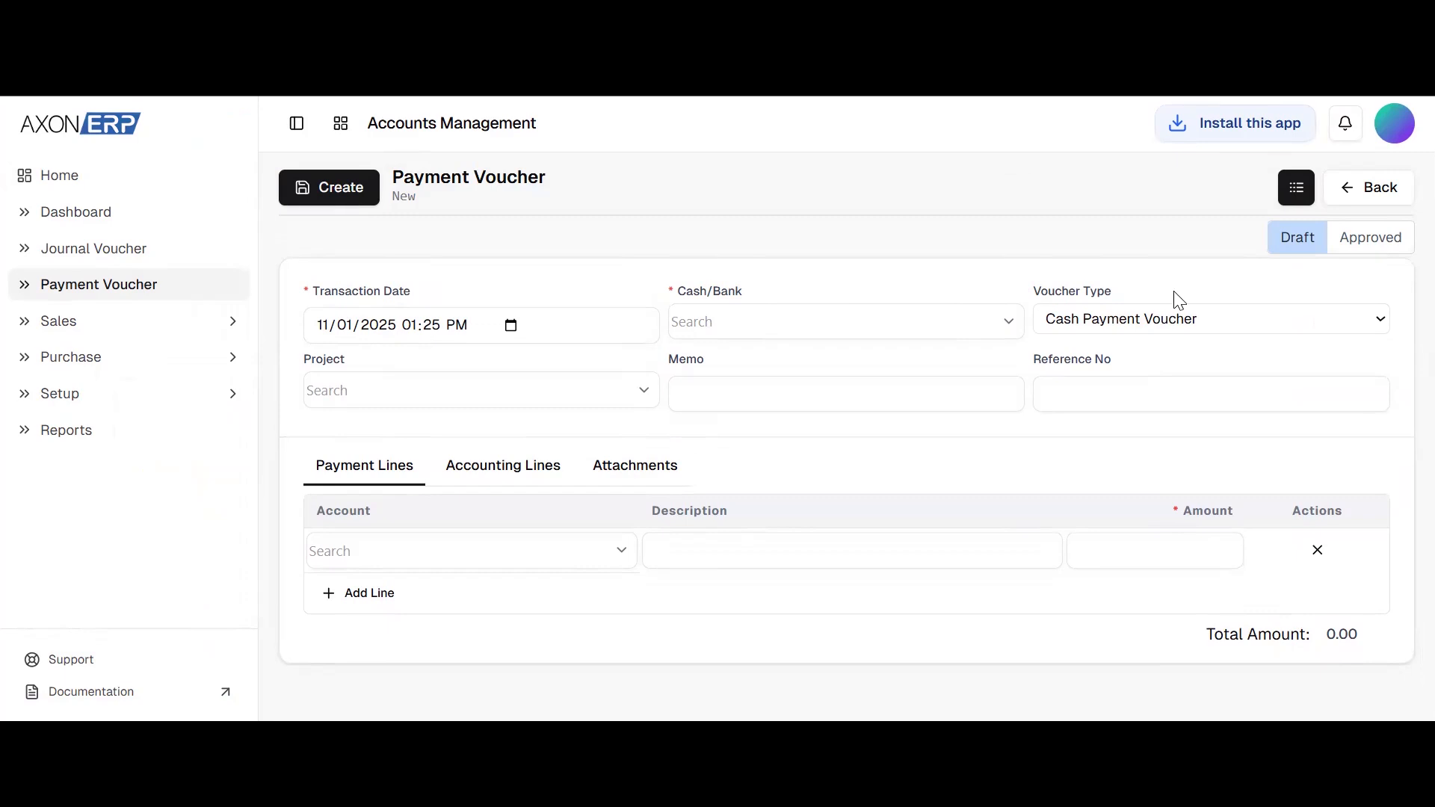
Set the new voucher's Cash/Bank to Cash in Hand and keep Cash Payment Voucher as its type
{"action": "left_click", "coordinate": [1220, 321]}
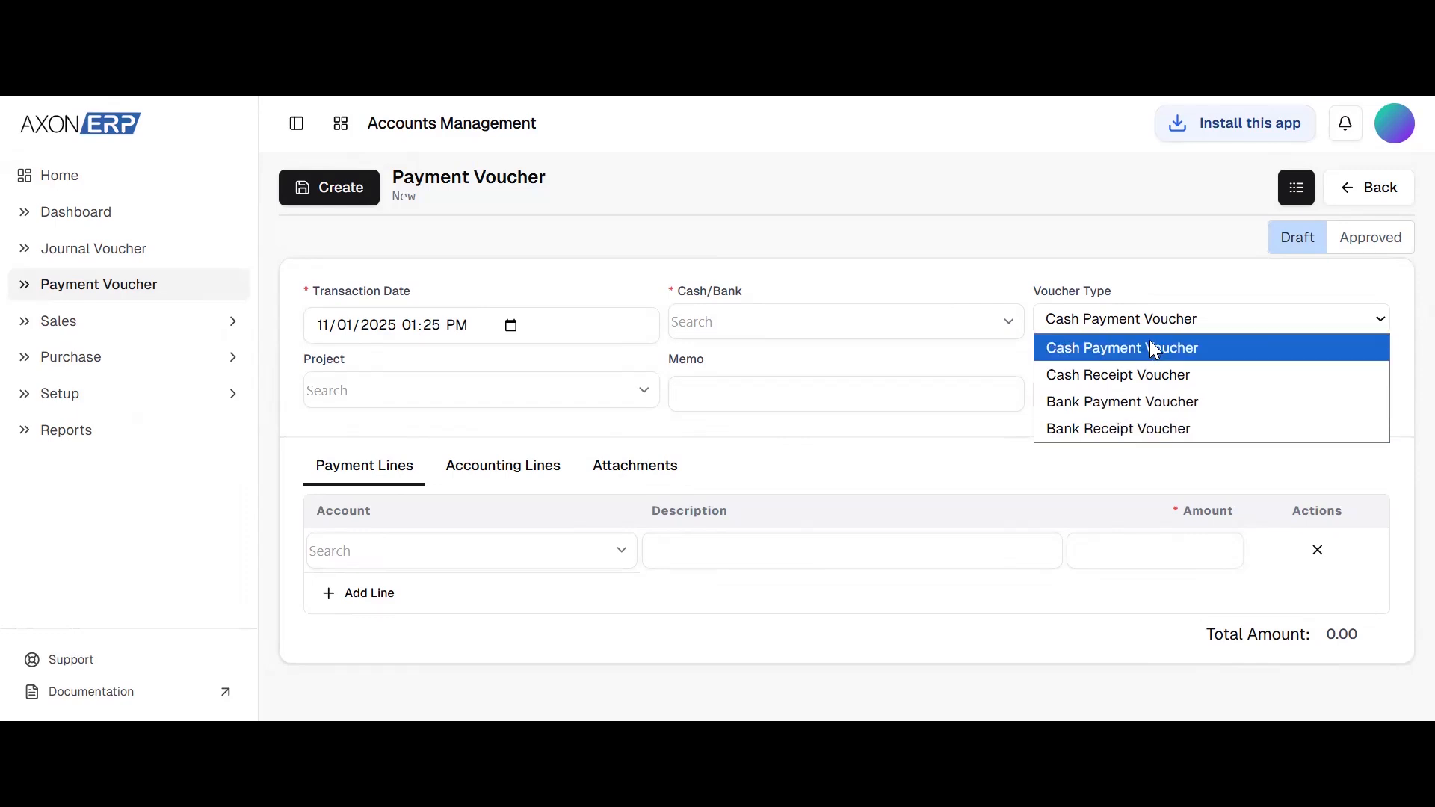
{"action": "left_click", "coordinate": [934, 323]}
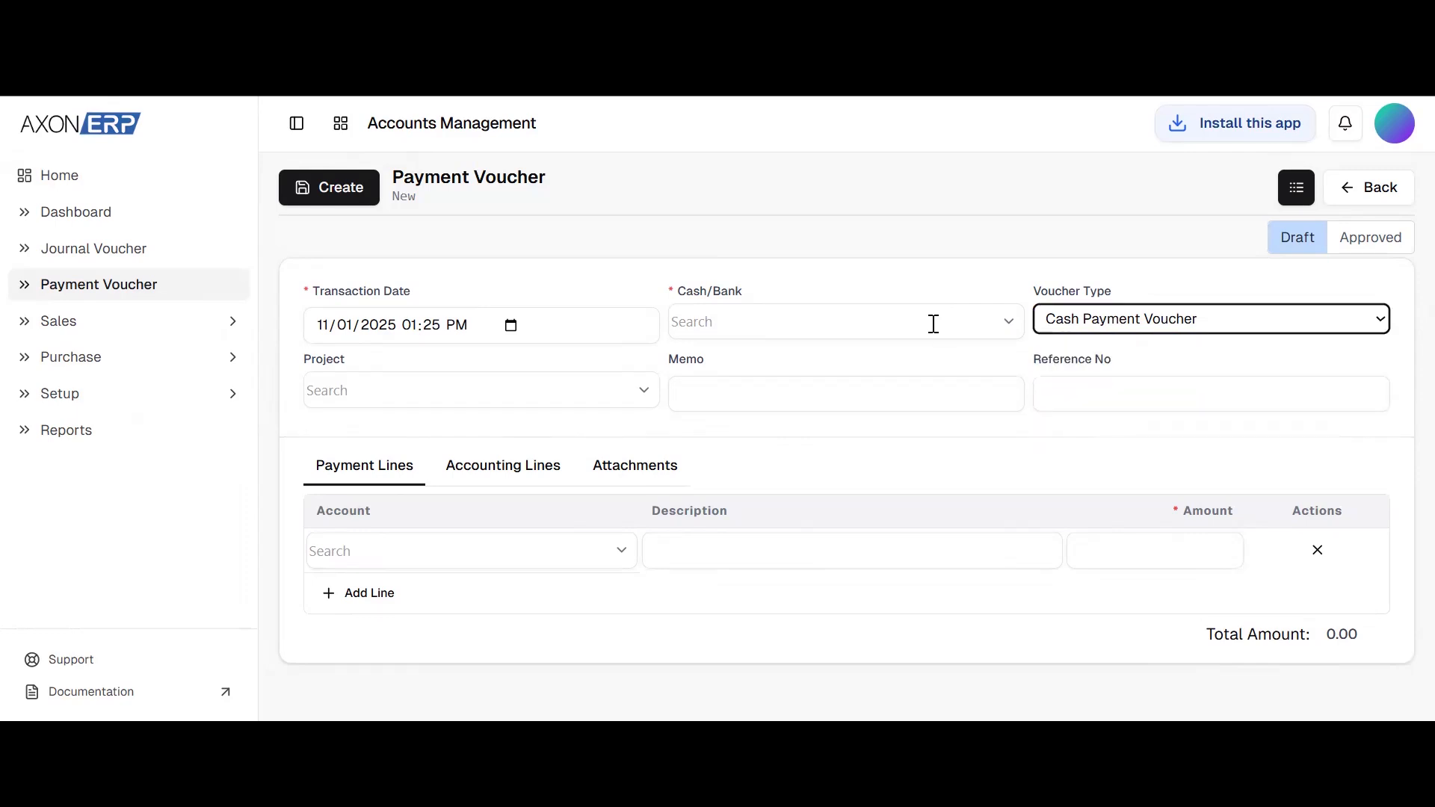
{"action": "left_click", "coordinate": [934, 324]}
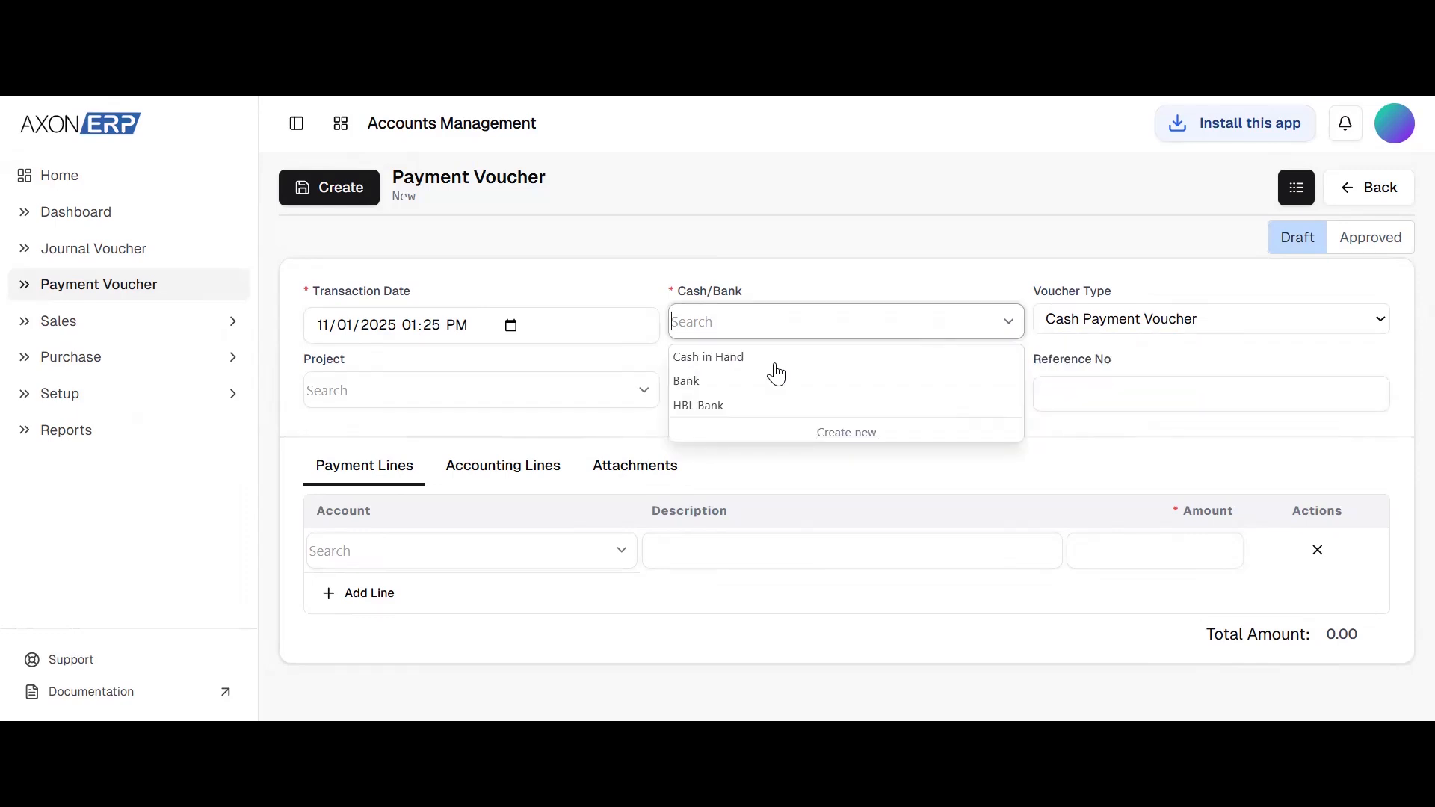
{"action": "left_click", "coordinate": [736, 371]}
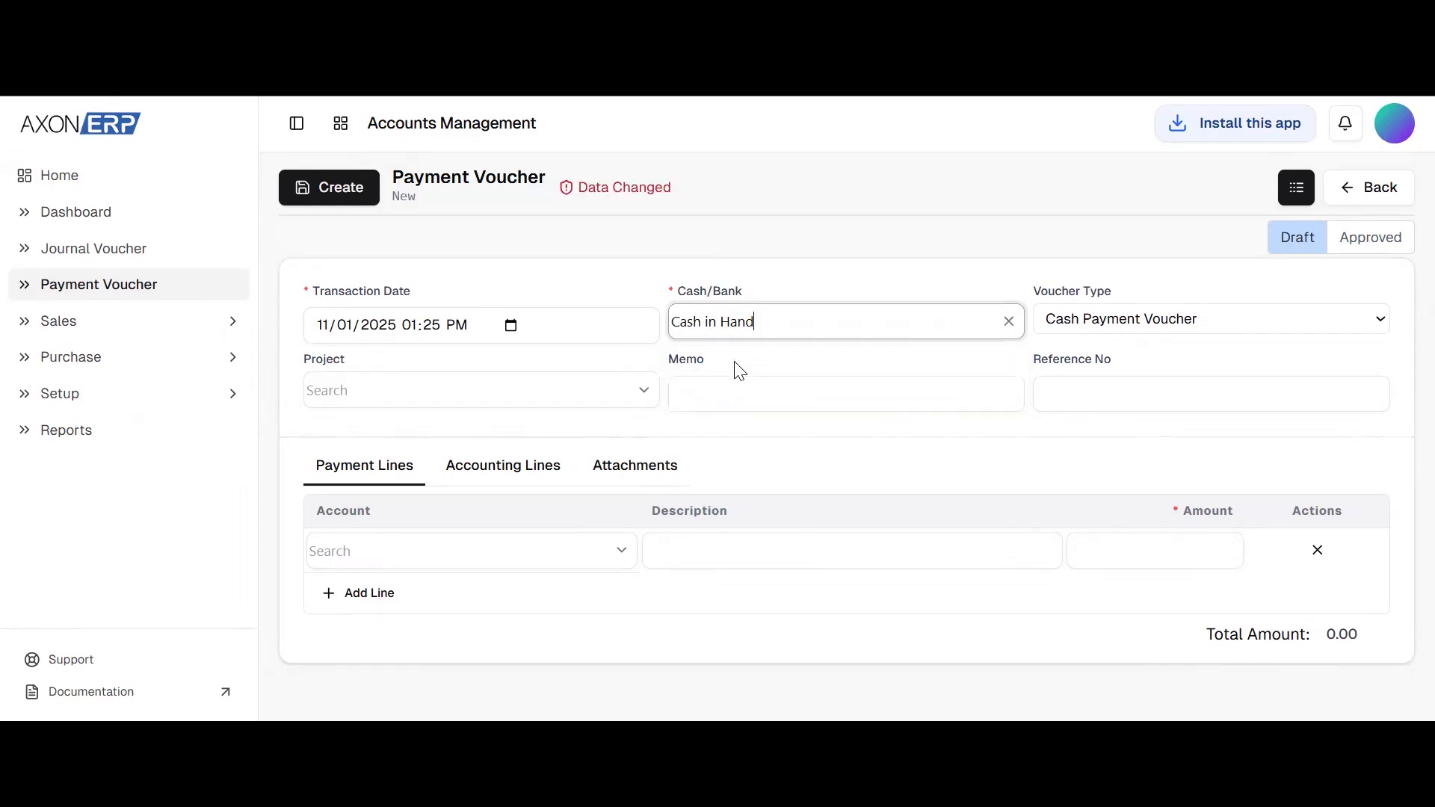
{"action": "left_click", "coordinate": [1089, 328]}
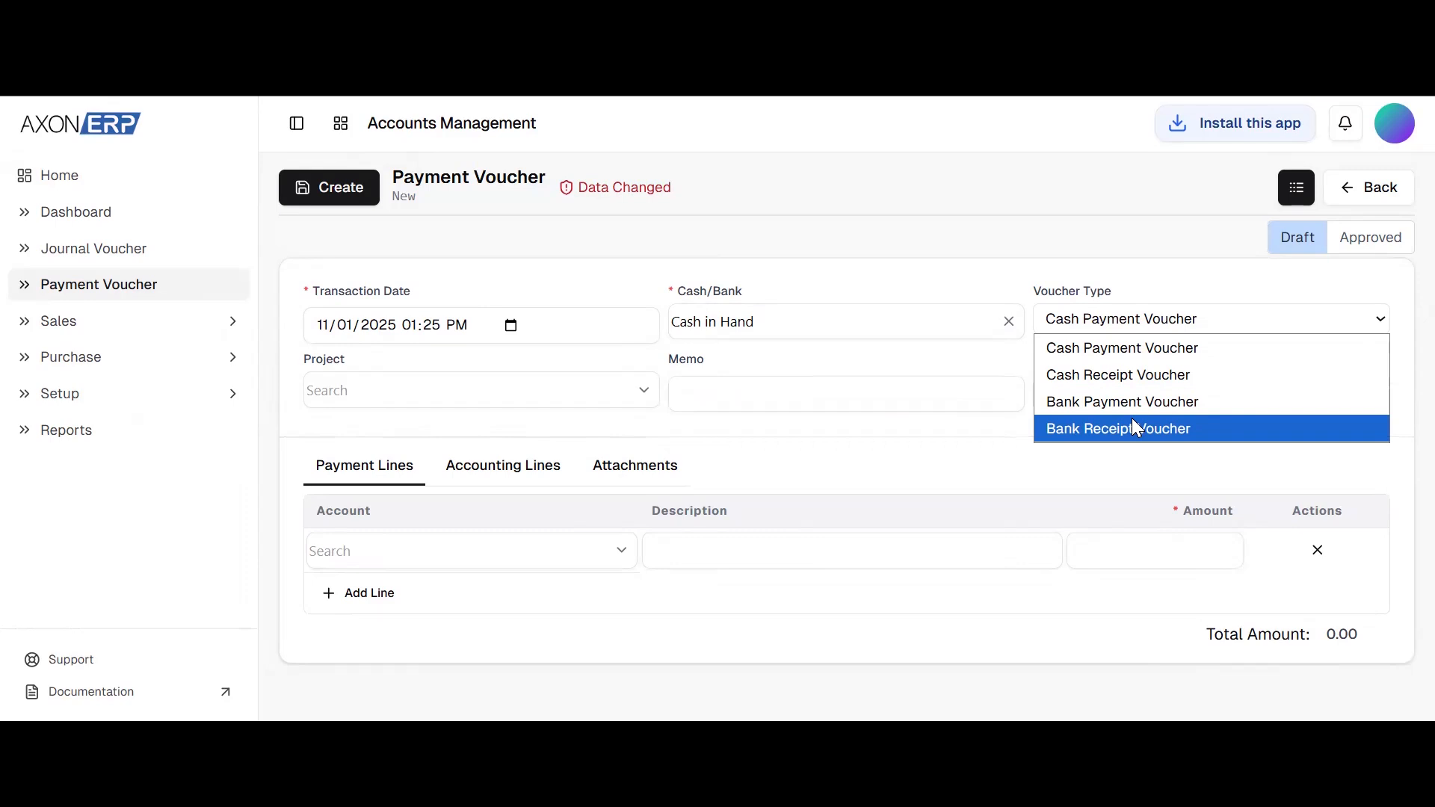
{"action": "left_click", "coordinate": [967, 374]}
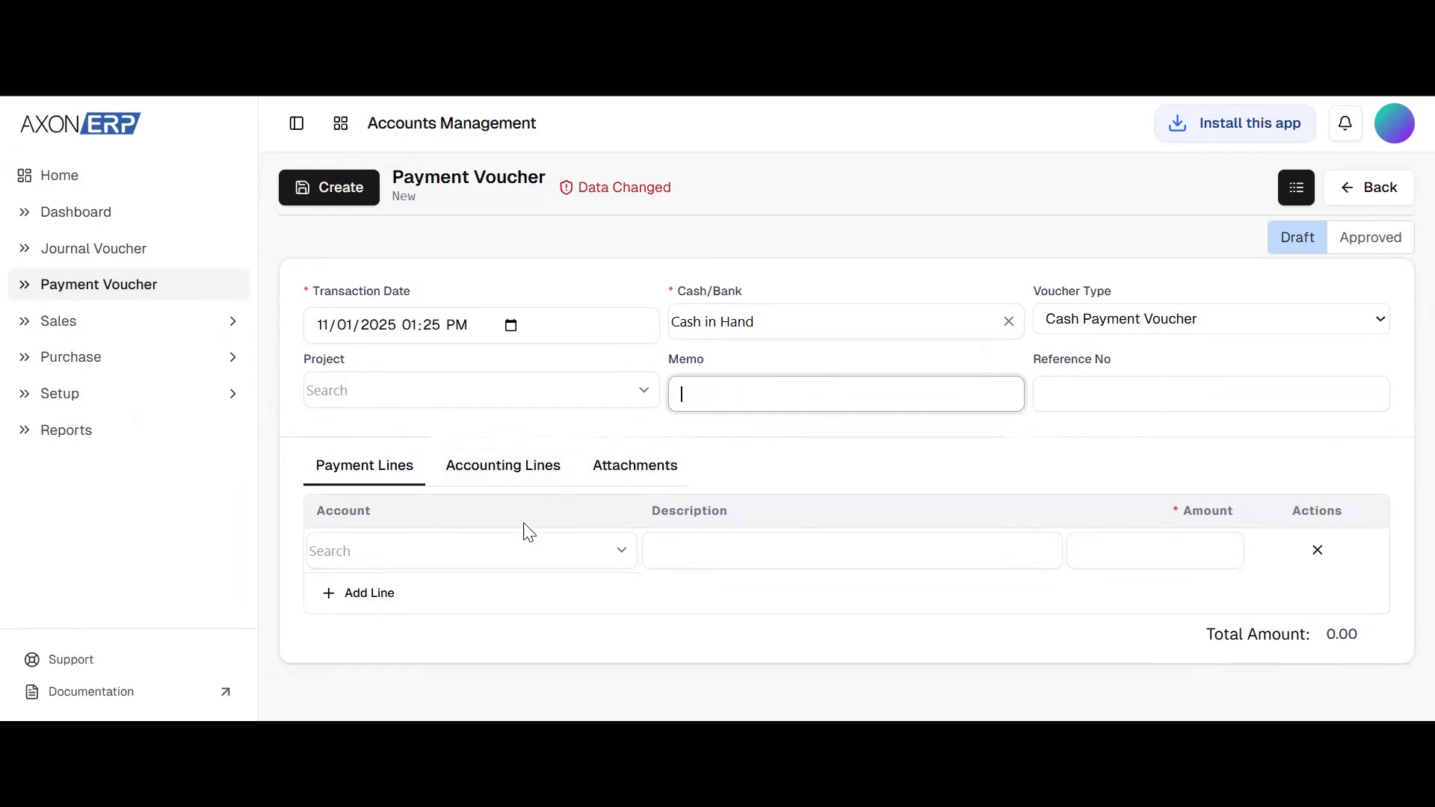
Select the named individual's account, listed just below HBL Bank, for the voucher's first payment line
{"action": "left_click", "coordinate": [508, 551]}
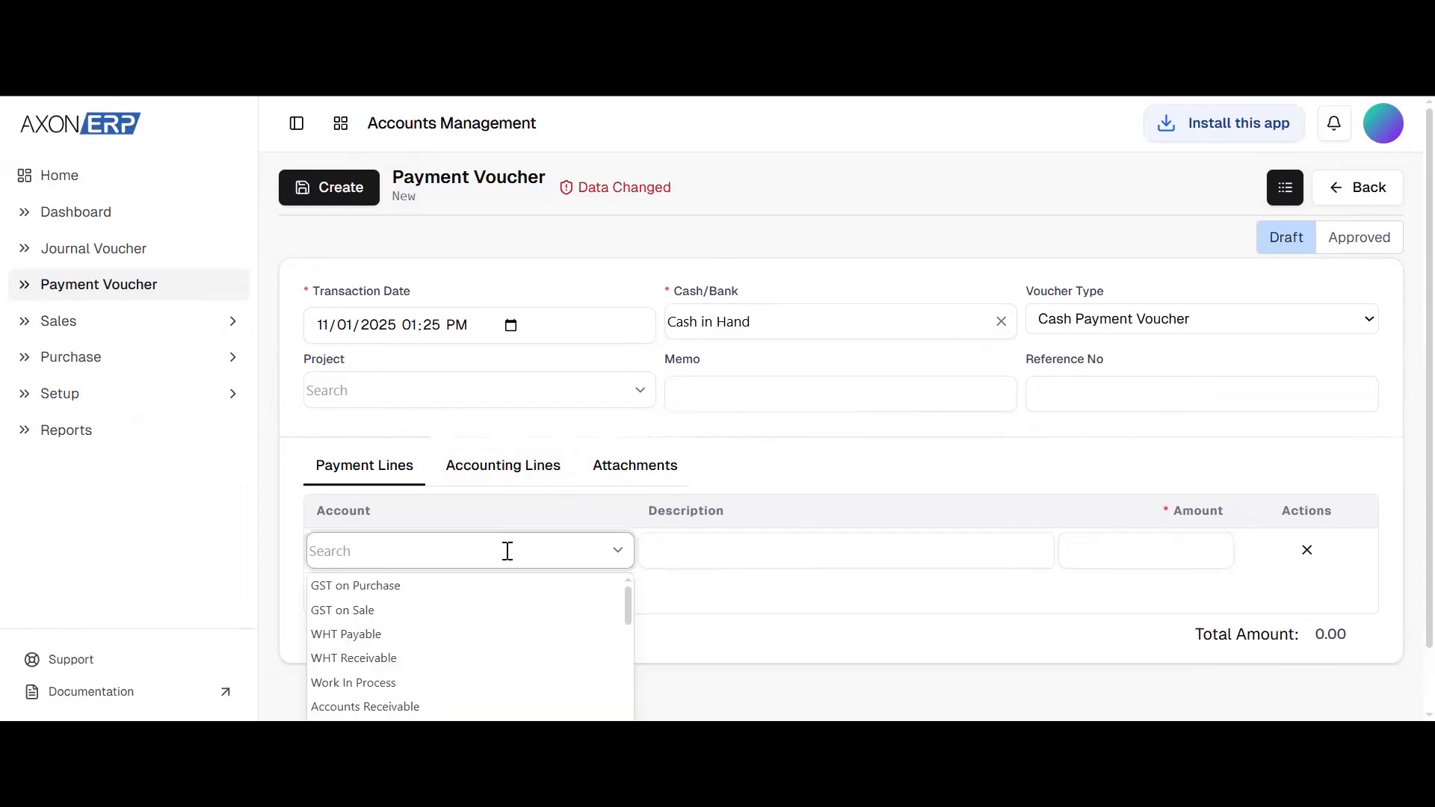
{"action": "scroll", "coordinate": [479, 695], "scroll_direction": "down", "scroll_amount": 1}
{"action": "scroll", "coordinate": [464, 680], "scroll_direction": "down", "scroll_amount": 3}
{"action": "scroll", "coordinate": [464, 680], "scroll_direction": "down", "scroll_amount": 1}
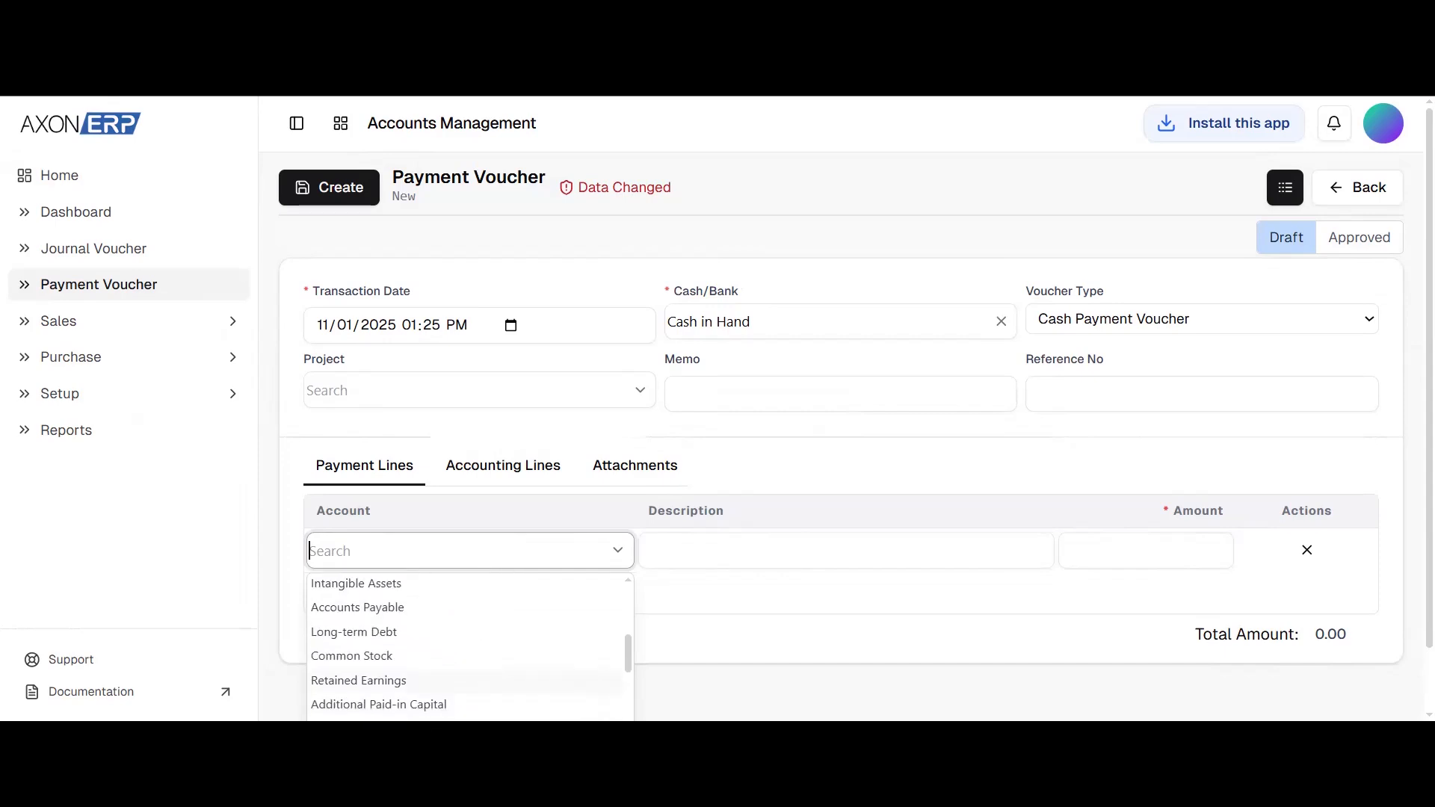
{"action": "scroll", "coordinate": [470, 650], "scroll_direction": "down", "scroll_amount": 3}
{"action": "scroll", "coordinate": [470, 650], "scroll_direction": "down", "scroll_amount": 1}
{"action": "scroll", "coordinate": [470, 650], "scroll_direction": "down", "scroll_amount": 4}
{"action": "scroll", "coordinate": [782, 637], "scroll_direction": "down", "scroll_amount": 1}
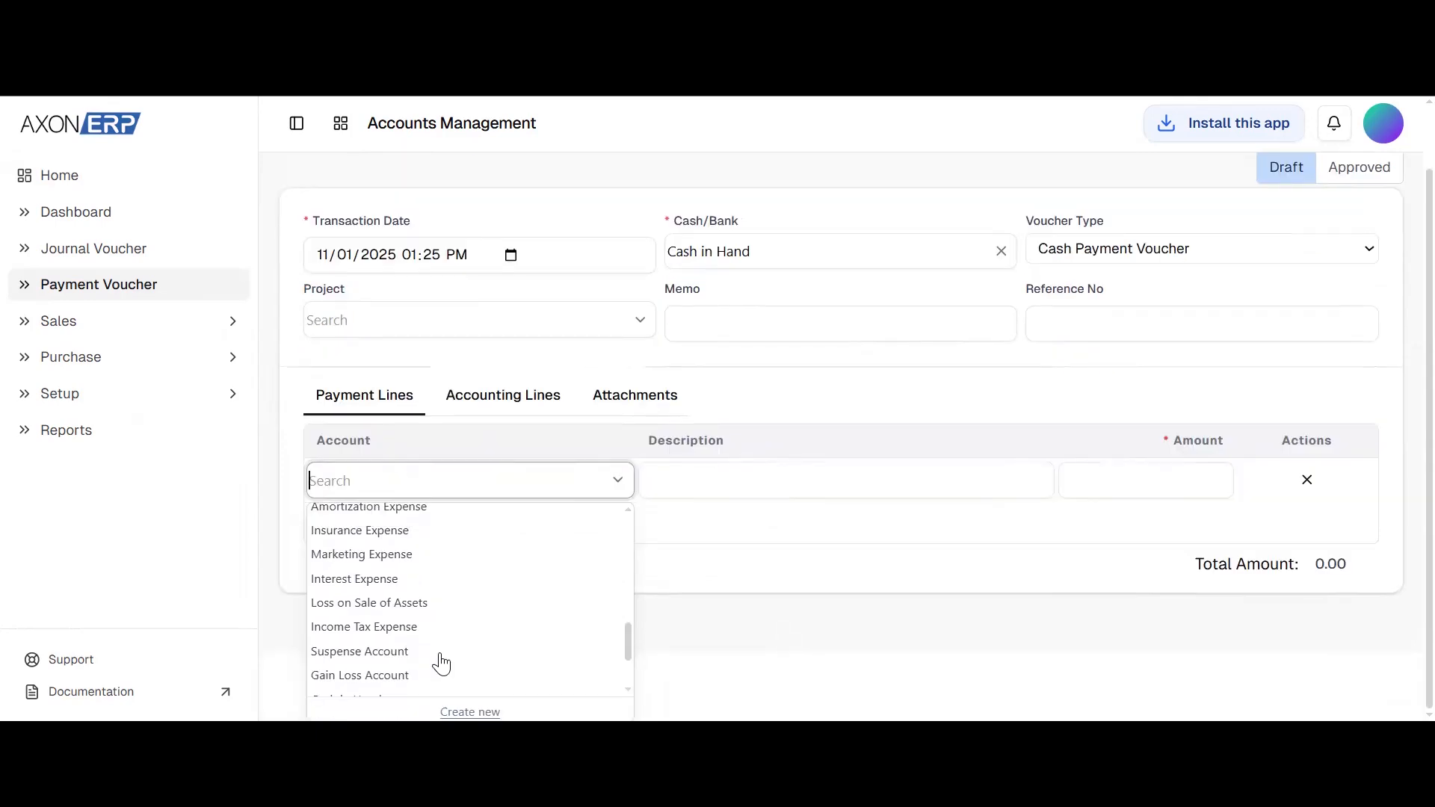
{"action": "scroll", "coordinate": [434, 641], "scroll_direction": "down", "scroll_amount": 2}
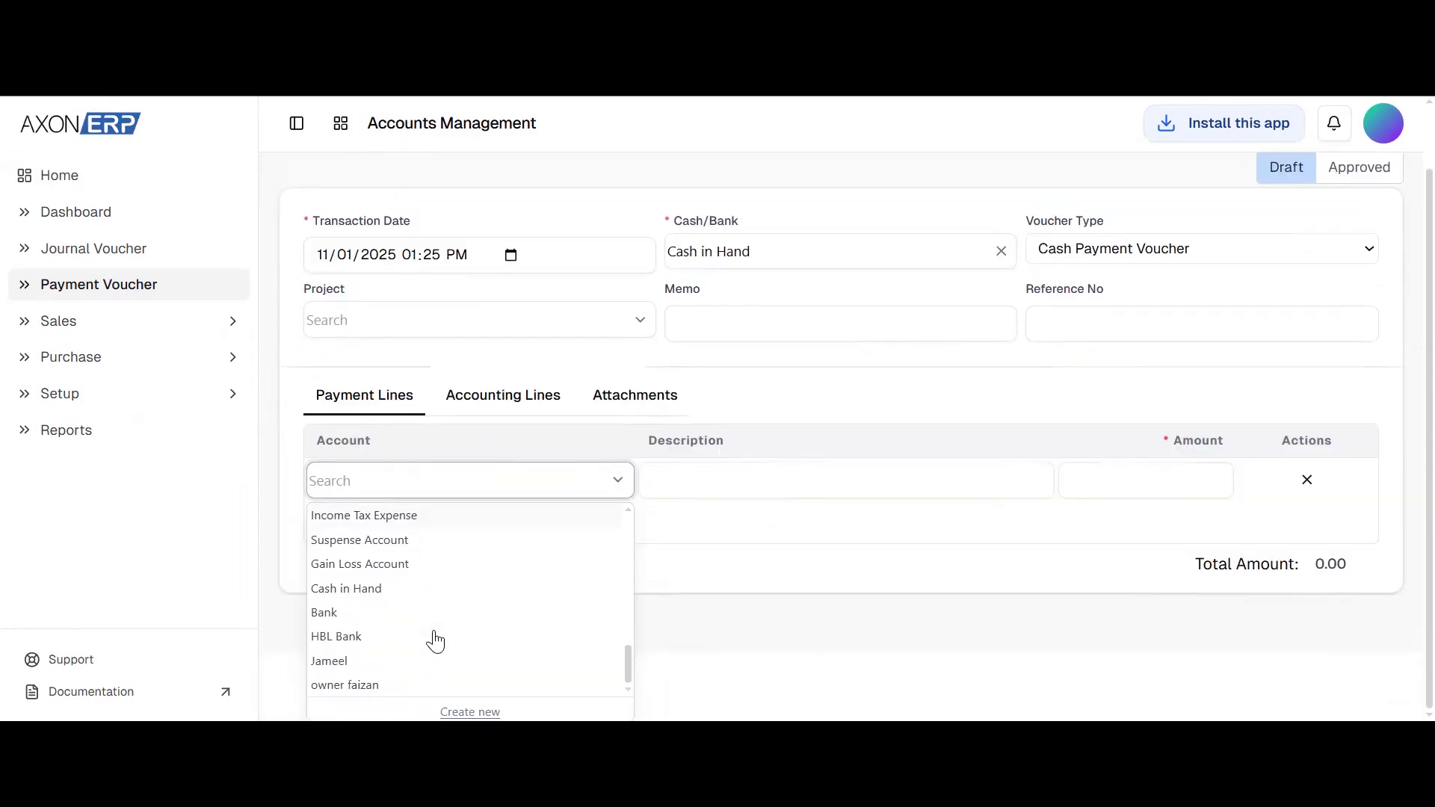
{"action": "left_click", "coordinate": [388, 665]}
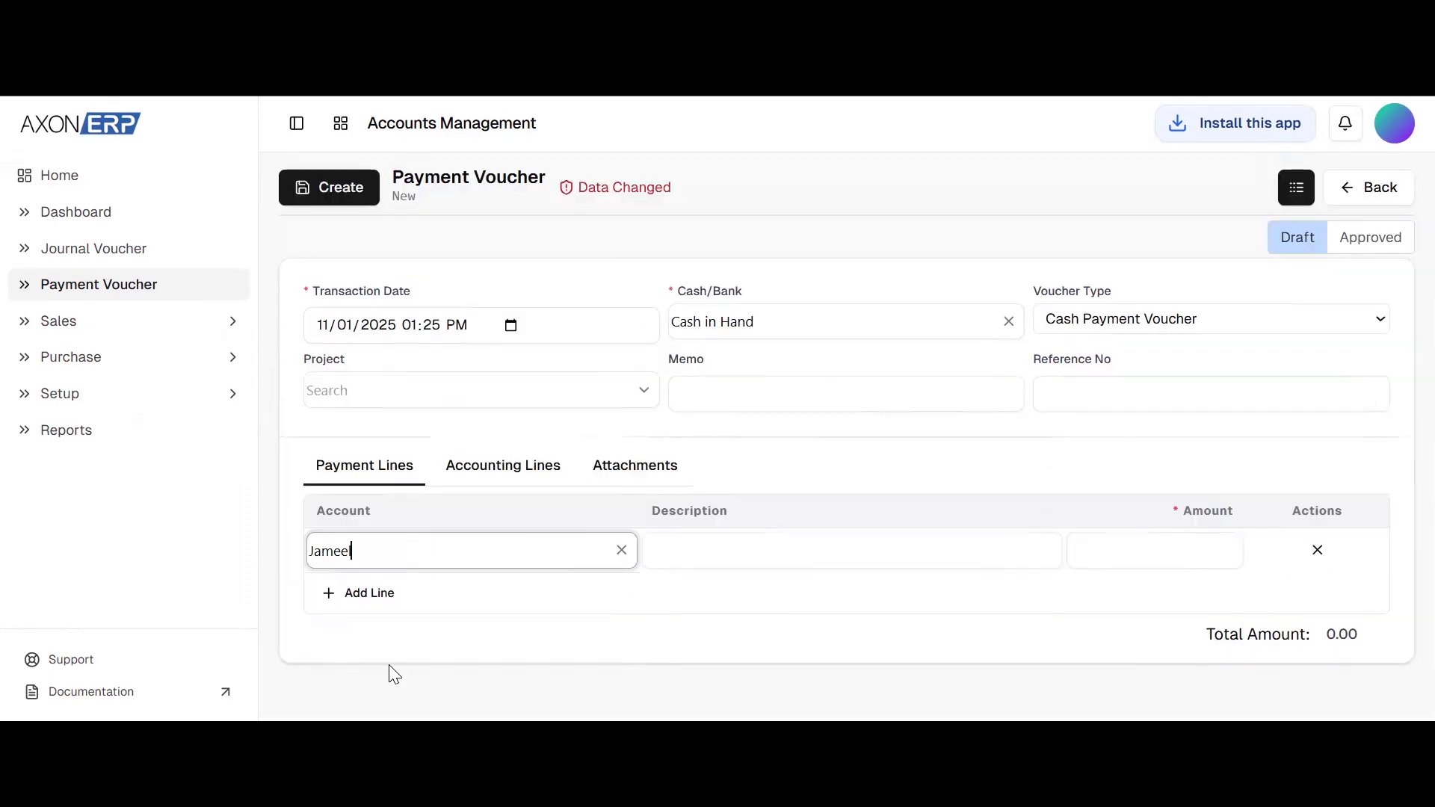
Set the payment line's amount to 500, and create and confirm the cash payment voucher
{"action": "left_click", "coordinate": [1134, 545]}
{"action": "type", "text": "500"}
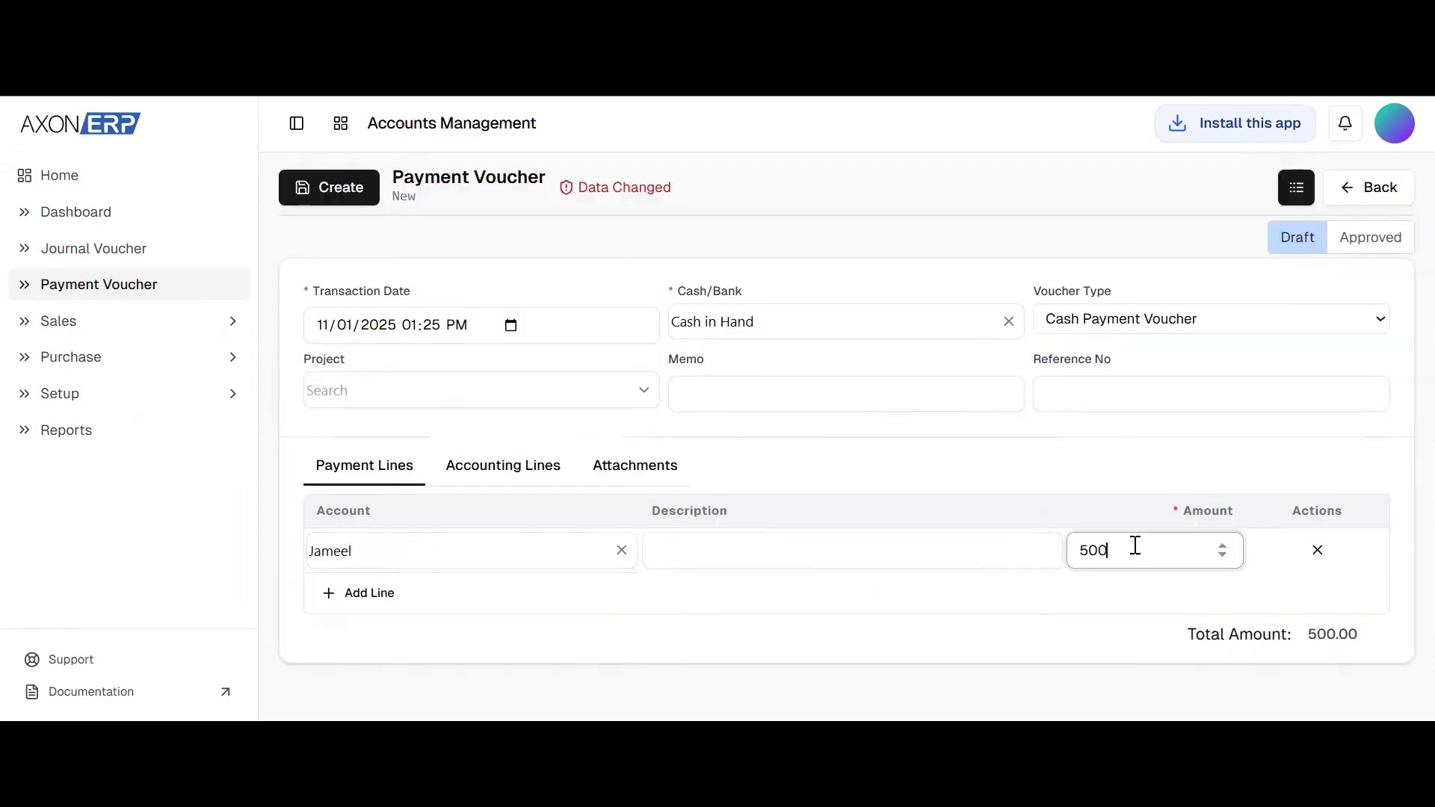
{"action": "left_click", "coordinate": [329, 189]}
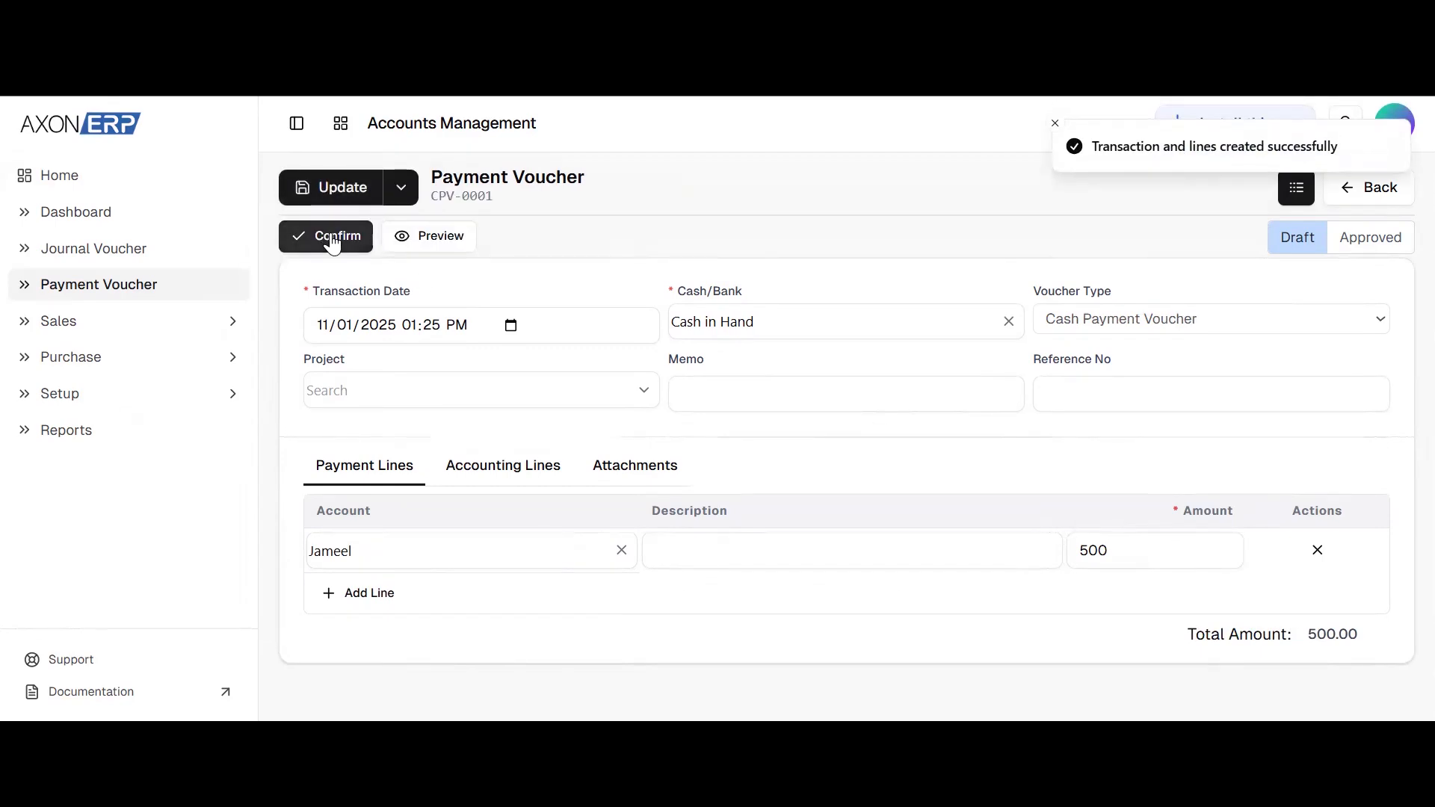
{"action": "left_click", "coordinate": [332, 238]}
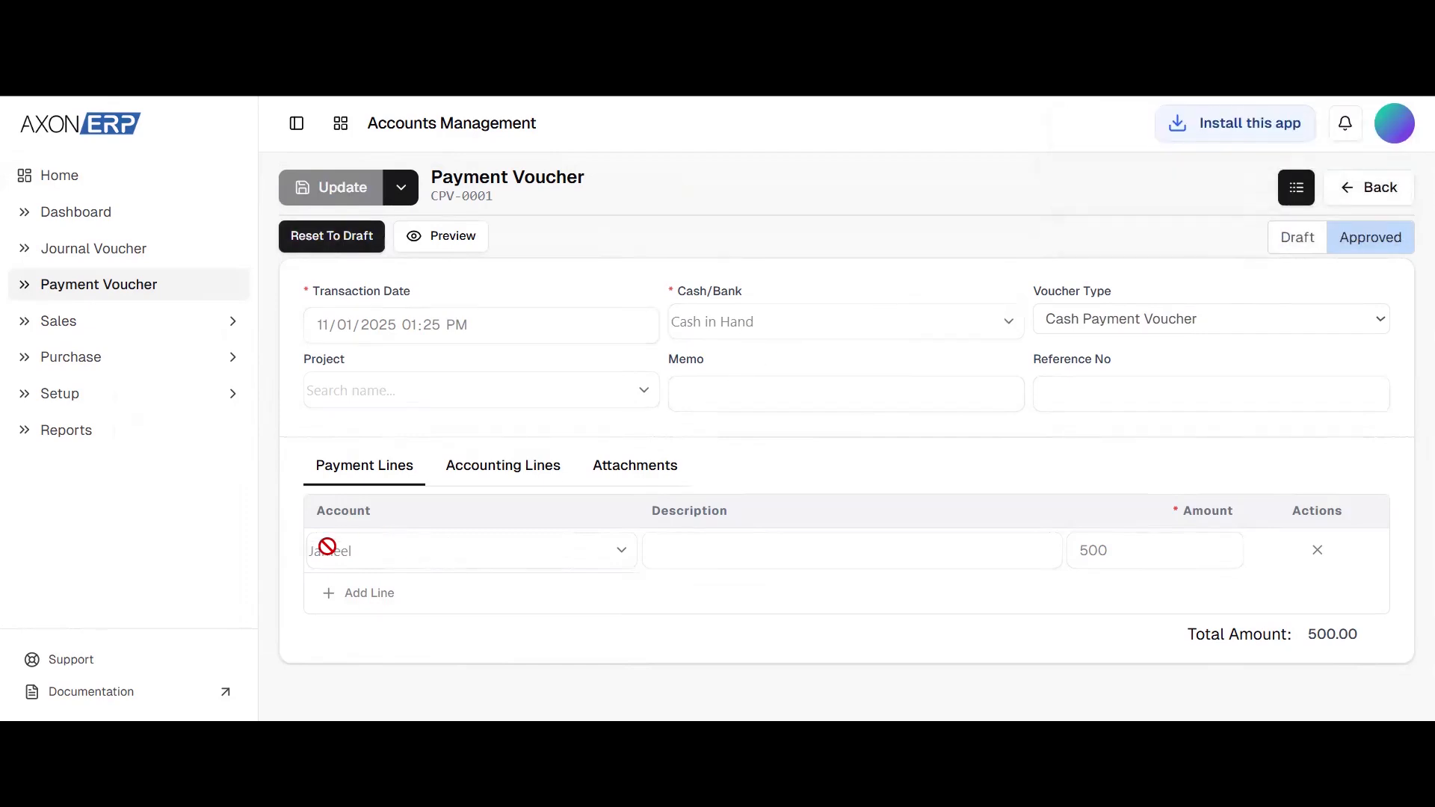
Start another voucher with Cash in Hand as Cash/Bank and Cash Receipt Voucher as its type
{"action": "left_click", "coordinate": [401, 188]}
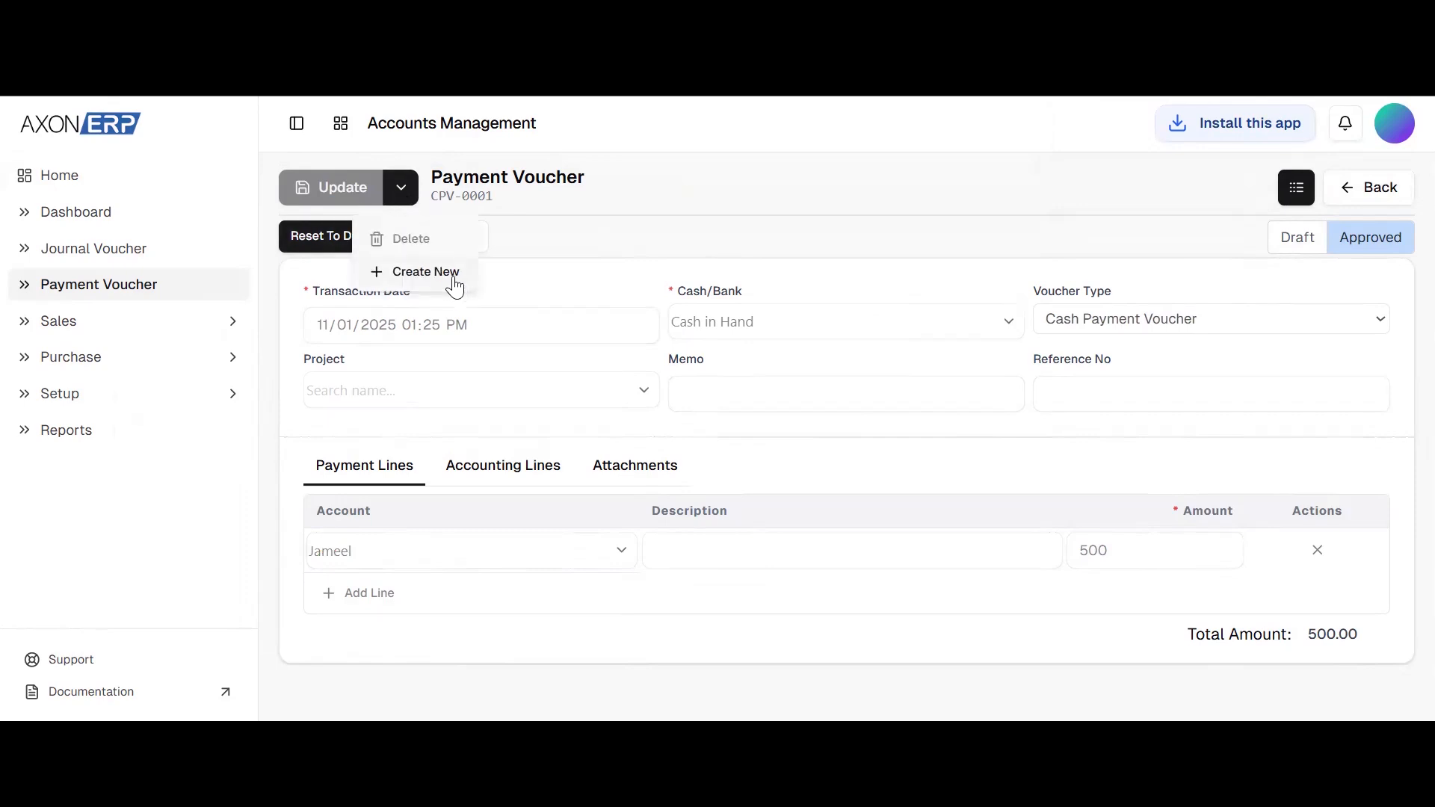
{"action": "left_click", "coordinate": [453, 279]}
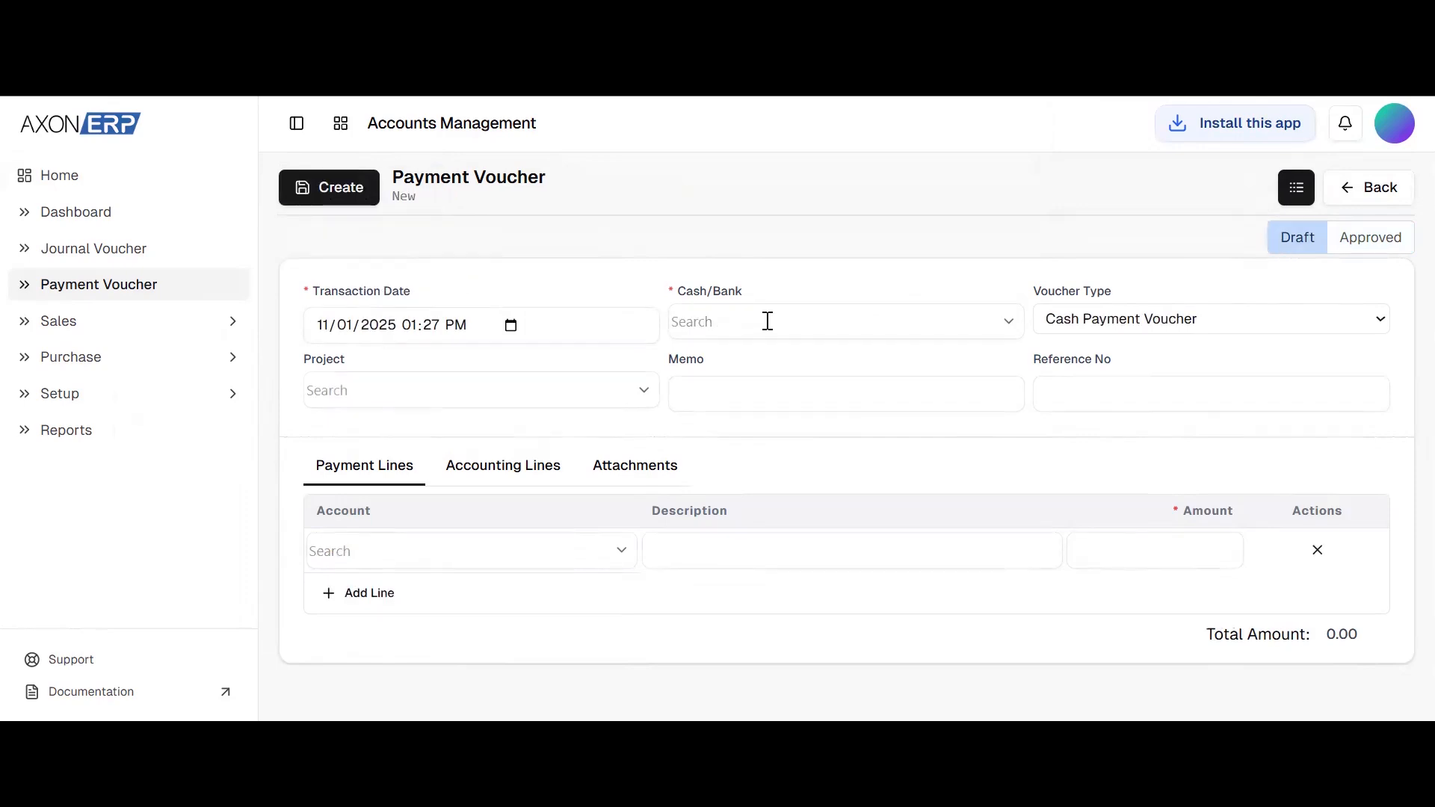
{"action": "left_click", "coordinate": [768, 322]}
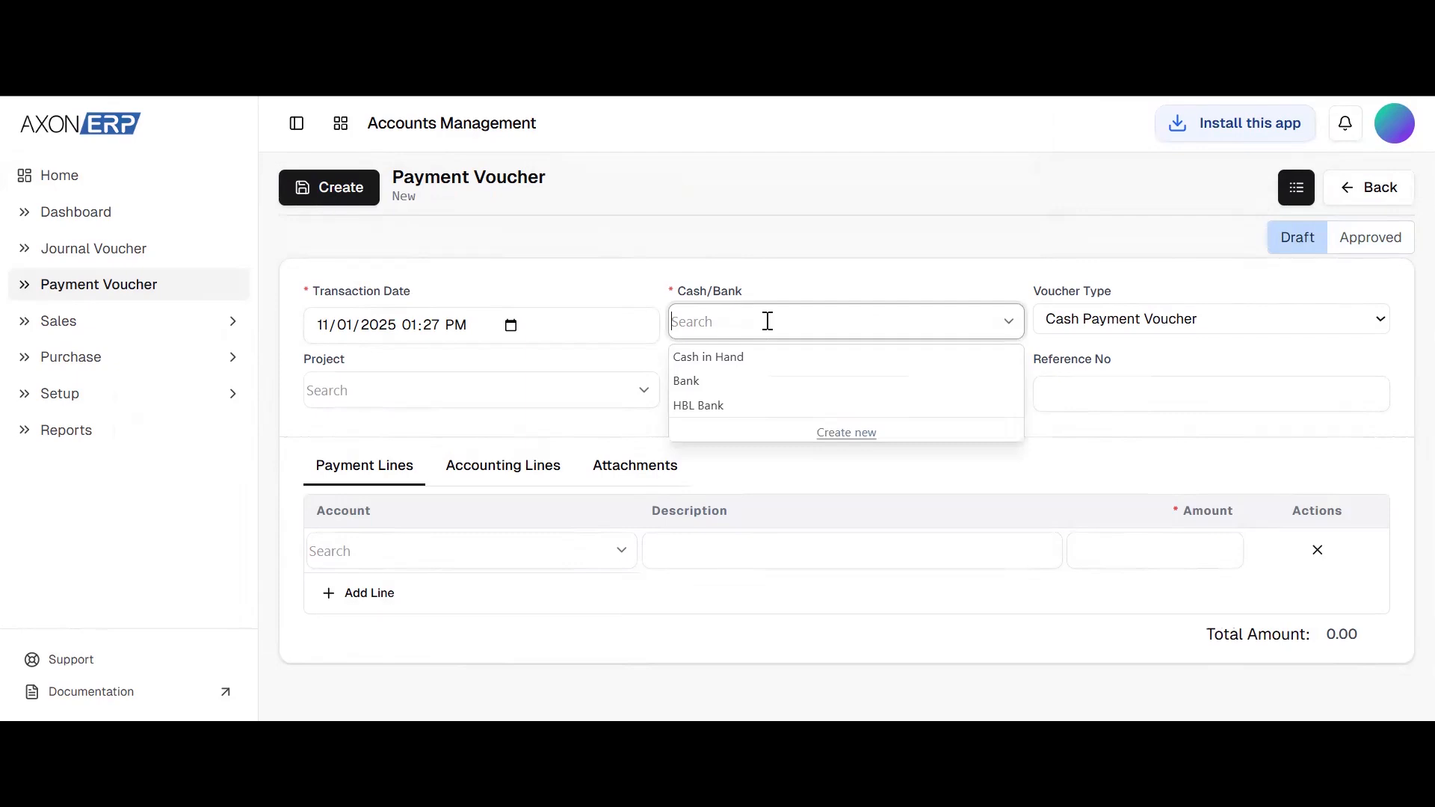
{"action": "left_click", "coordinate": [811, 368]}
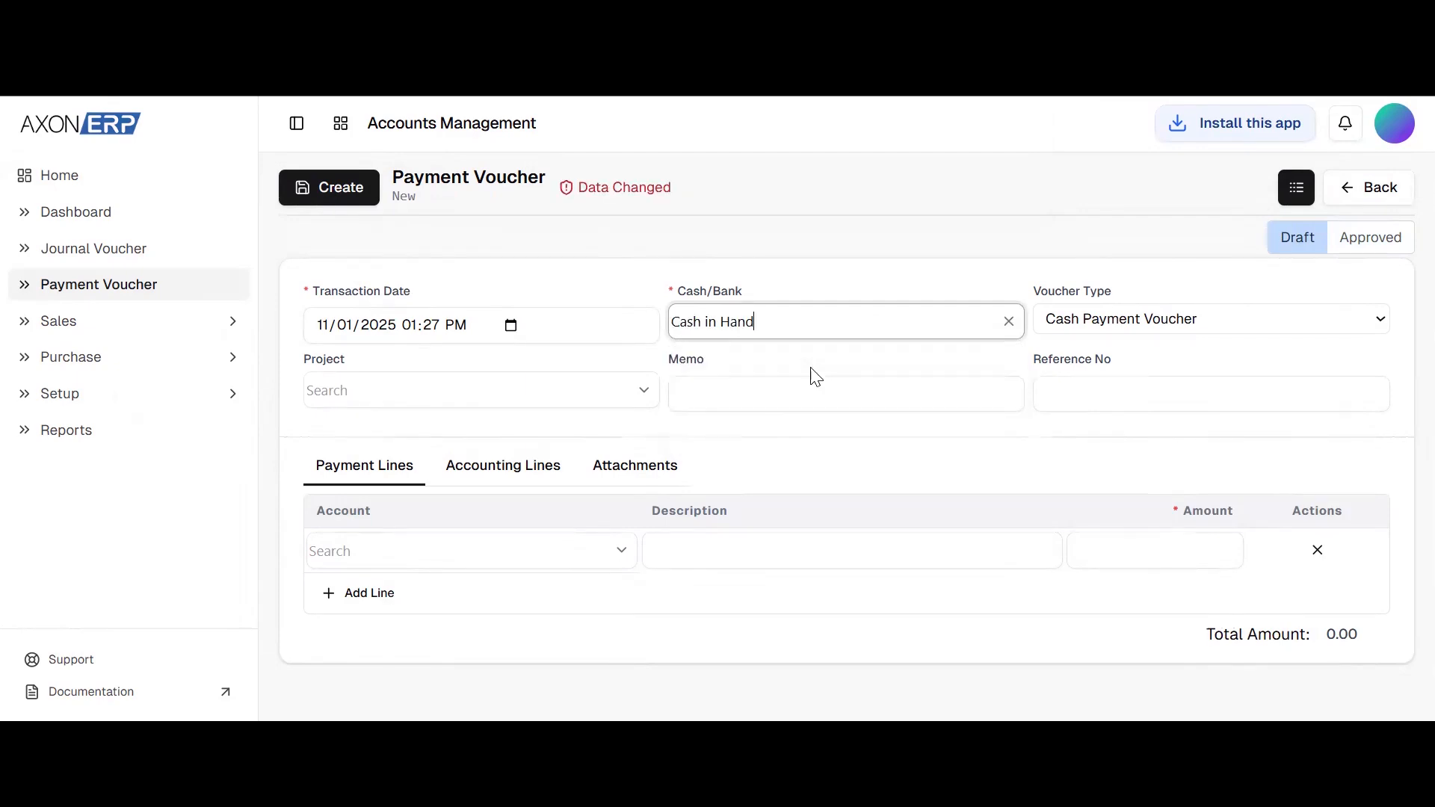
{"action": "left_click", "coordinate": [1171, 322]}
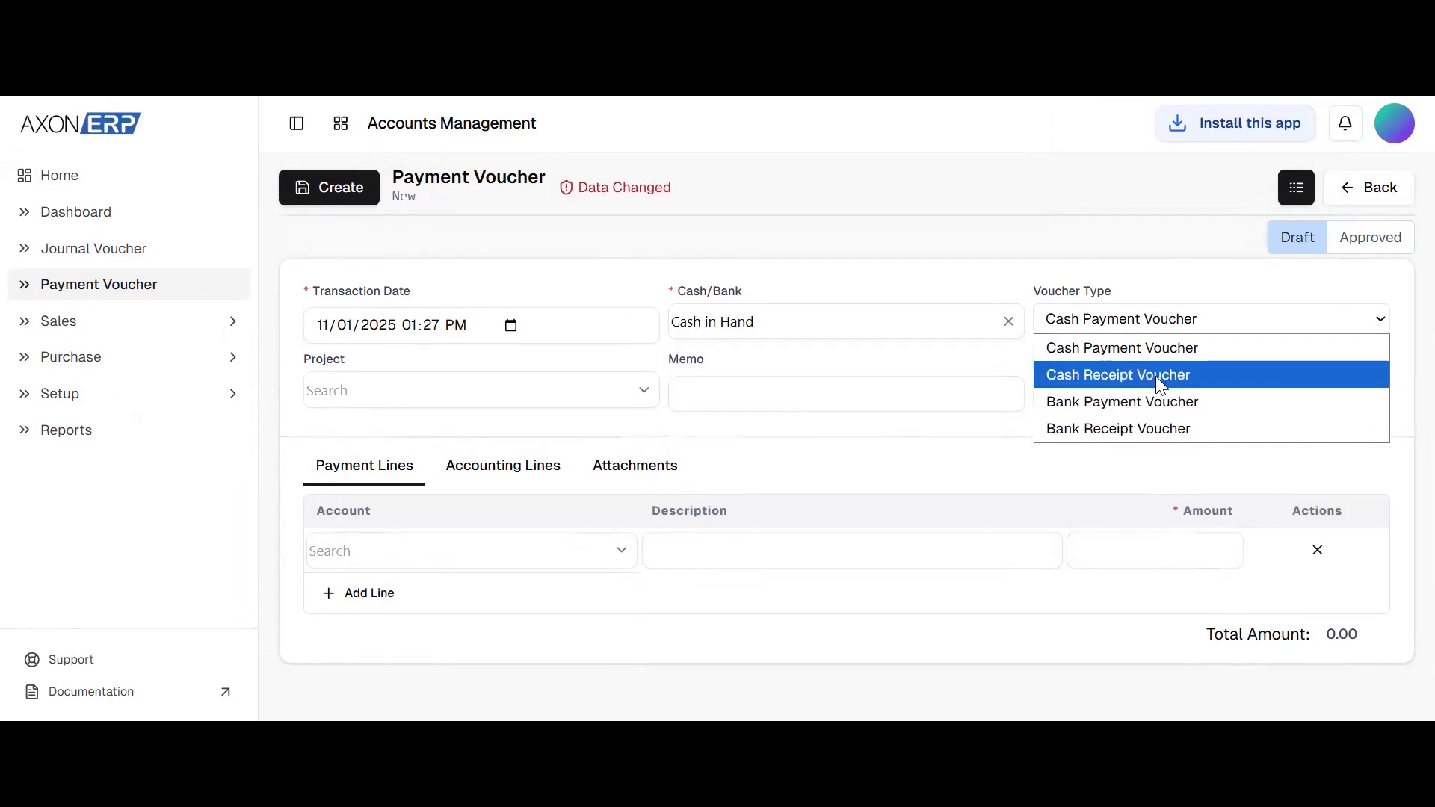
{"action": "left_click", "coordinate": [1156, 375]}
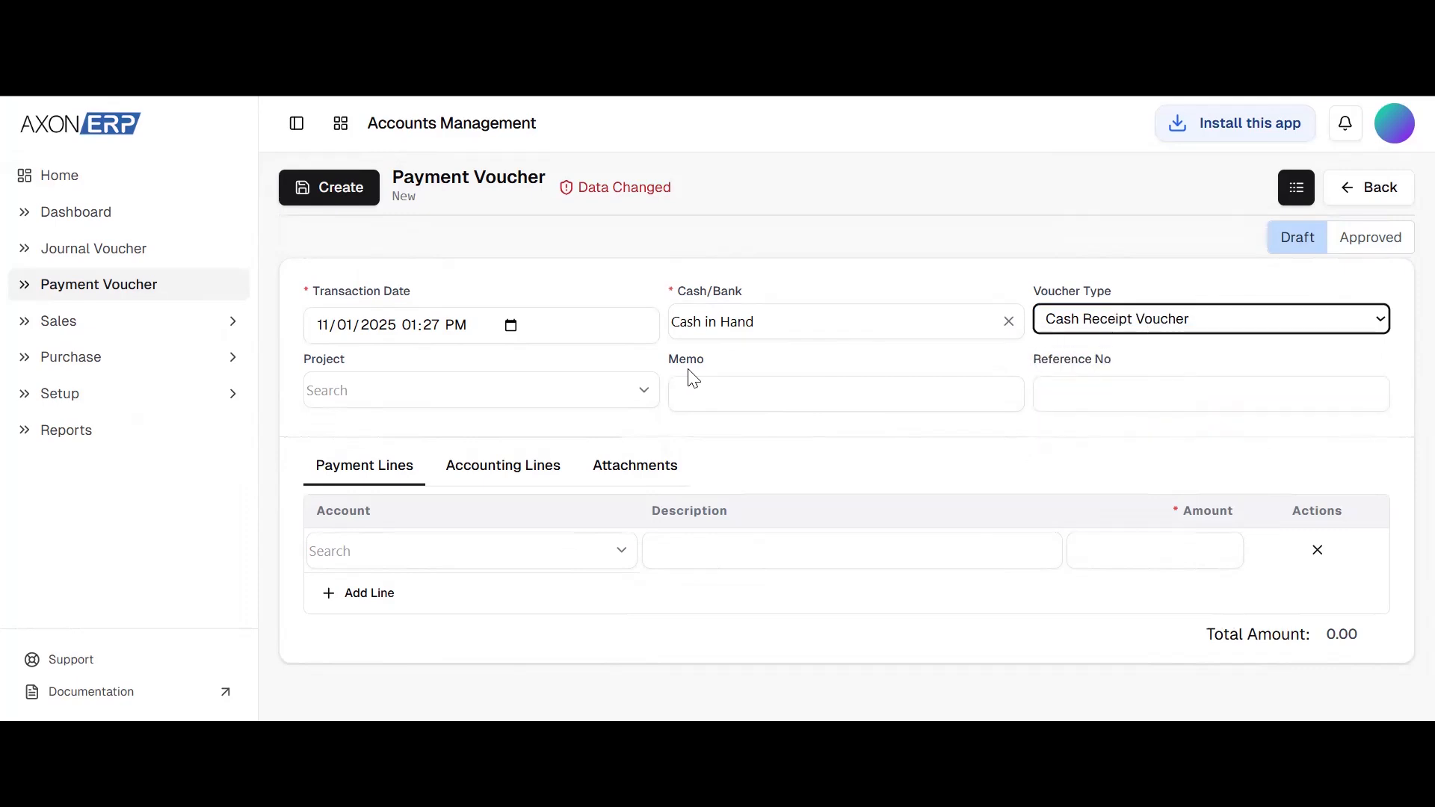
Select the same individual's account for the first line of the cash receipt voucher
{"action": "left_click", "coordinate": [360, 559]}
{"action": "type", "text": "jamm"}
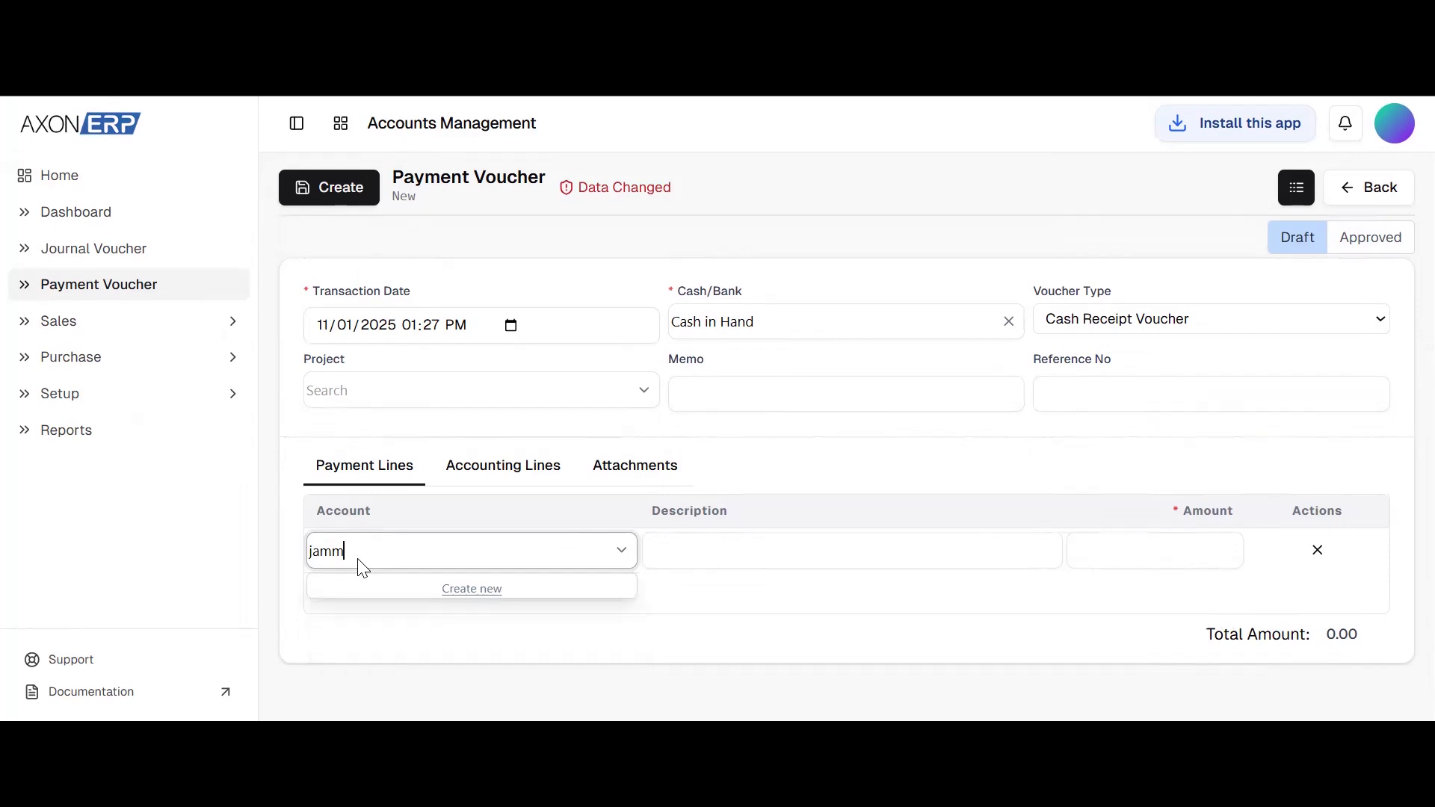
{"action": "key", "text": "BackSpace"}
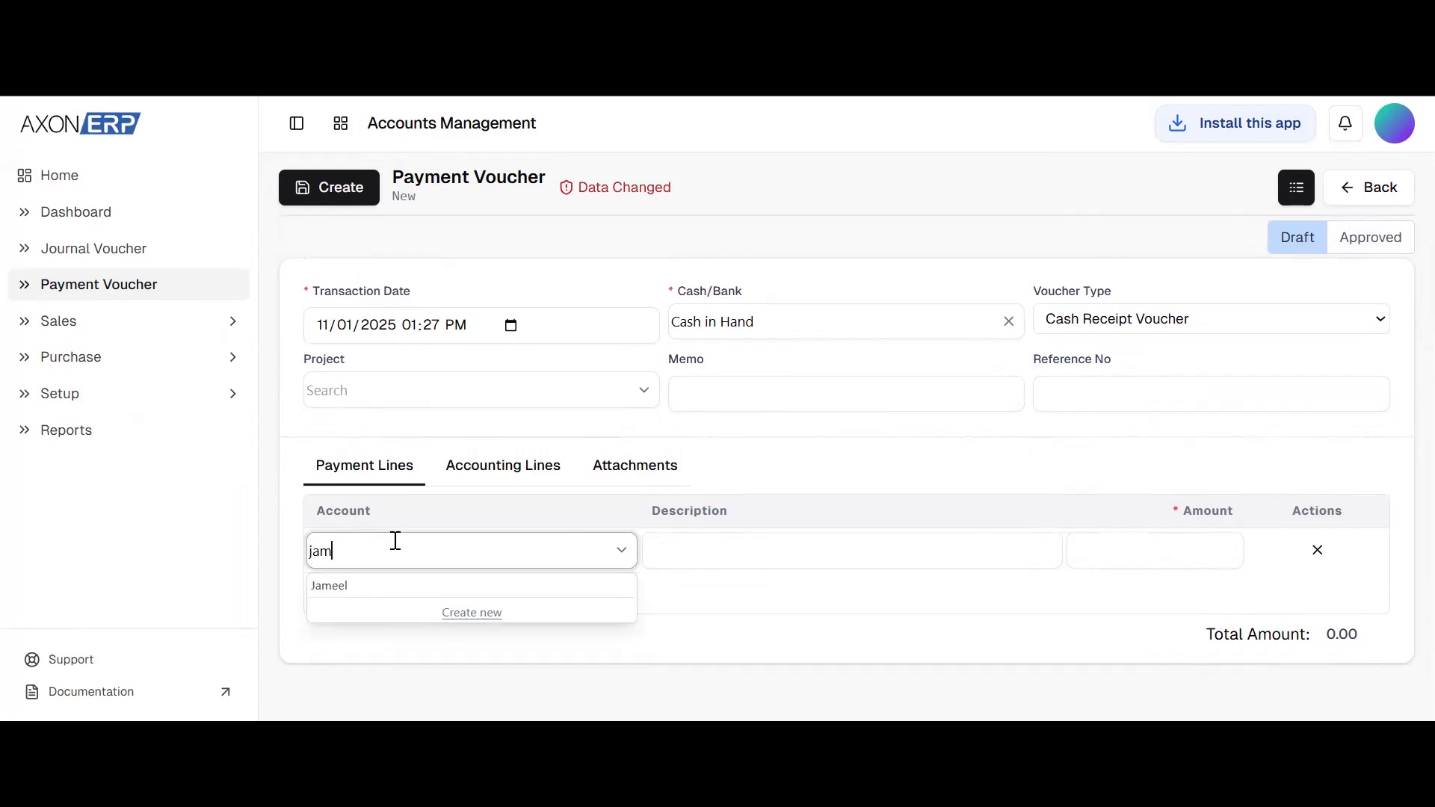
{"action": "left_click", "coordinate": [391, 586]}
Set the receipt line's amount to 400, and create and confirm the cash receipt voucher
{"action": "left_click", "coordinate": [1143, 544]}
{"action": "type", "text": "400"}
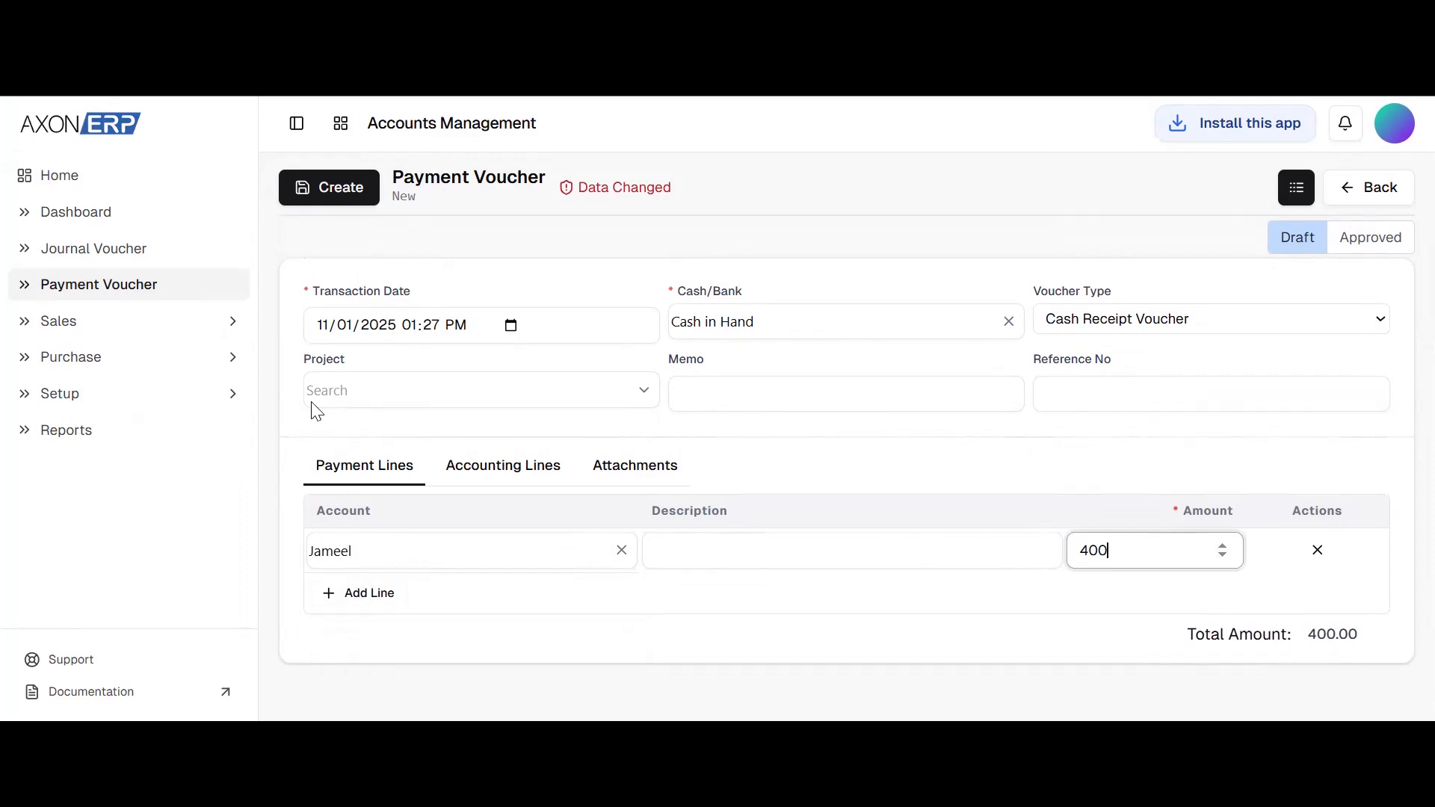
{"action": "left_click", "coordinate": [309, 201]}
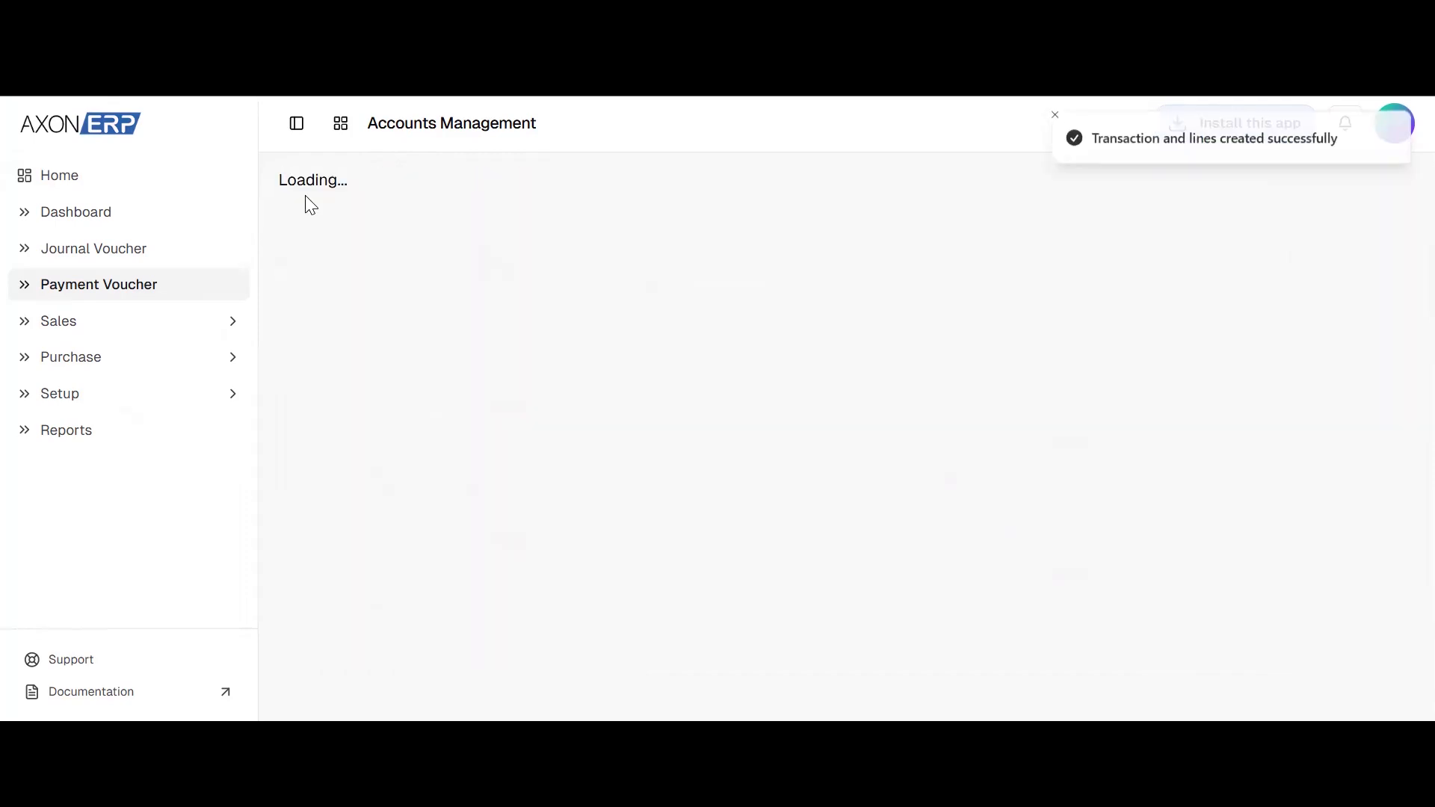
{"action": "left_click", "coordinate": [321, 238]}
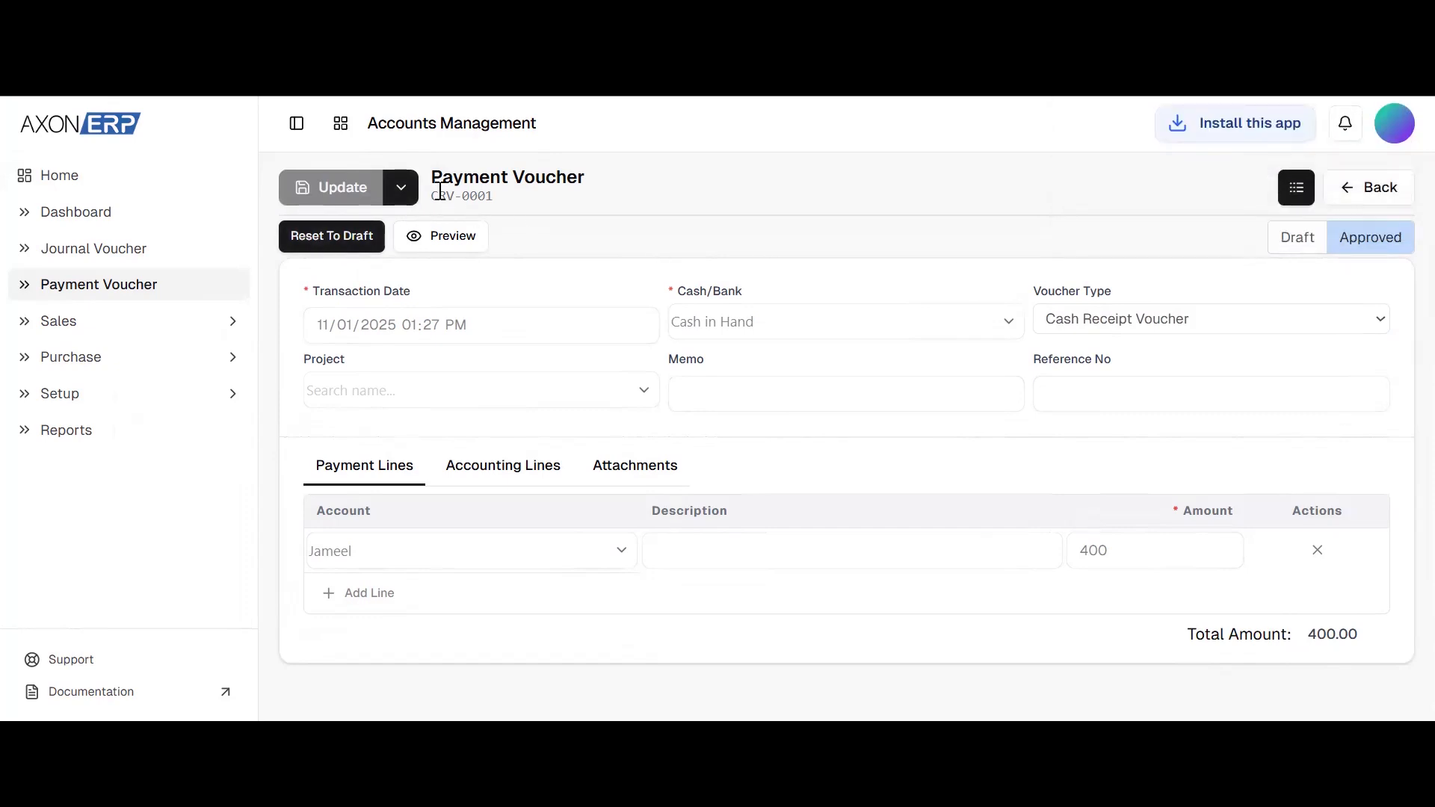
Review the voucher type options on a new blank voucher, and return to the payment voucher list
{"action": "left_click", "coordinate": [401, 187]}
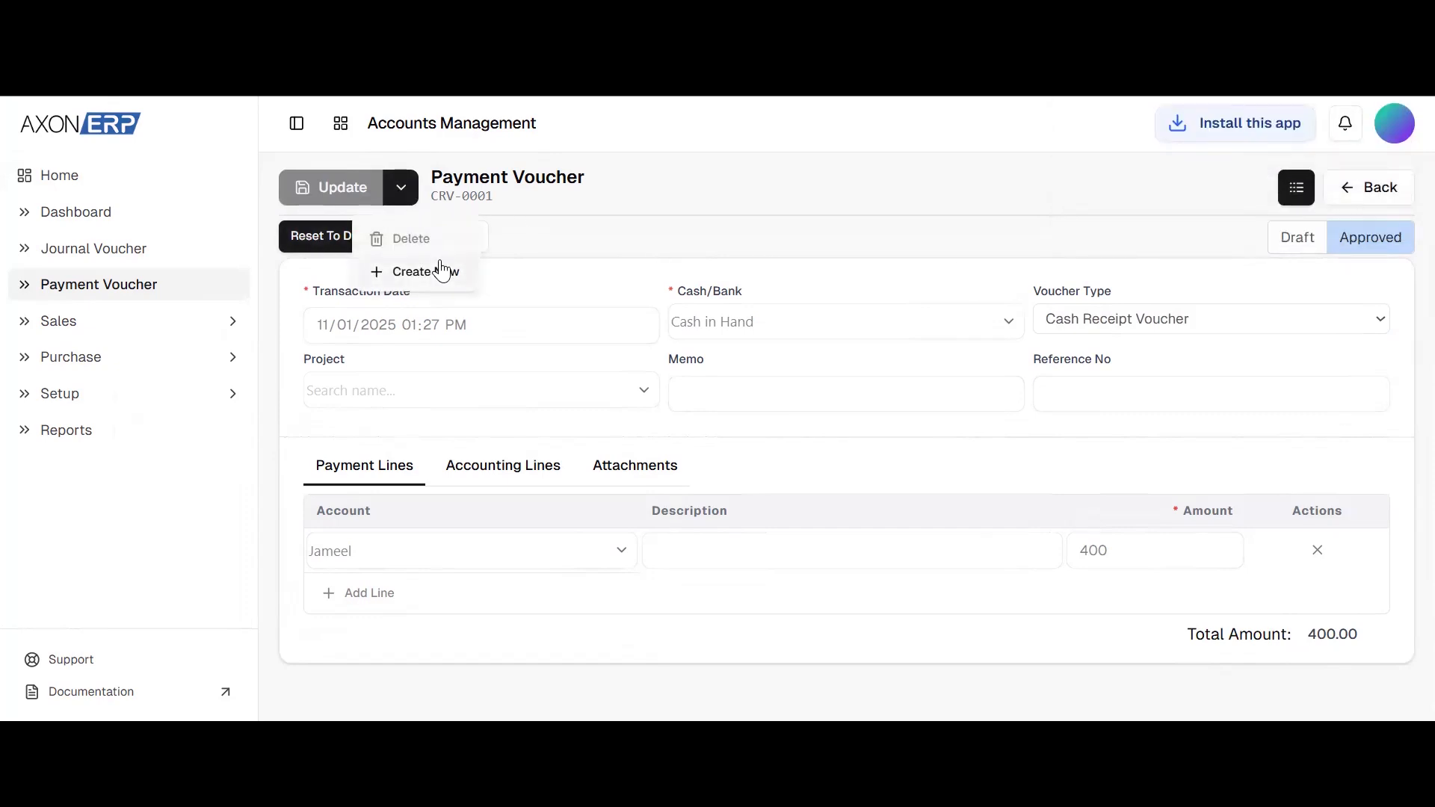
{"action": "left_click", "coordinate": [441, 271]}
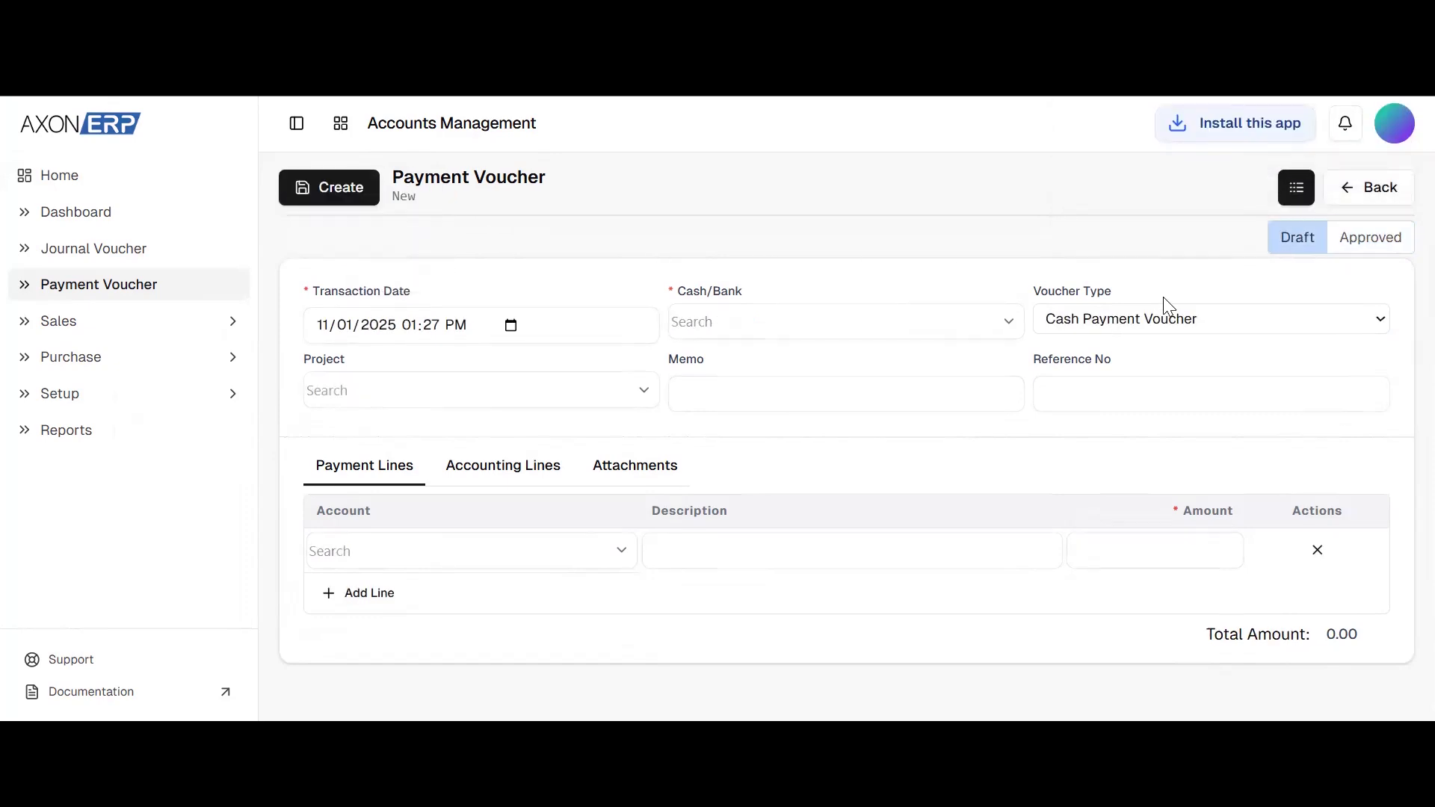
{"action": "left_click", "coordinate": [1241, 320]}
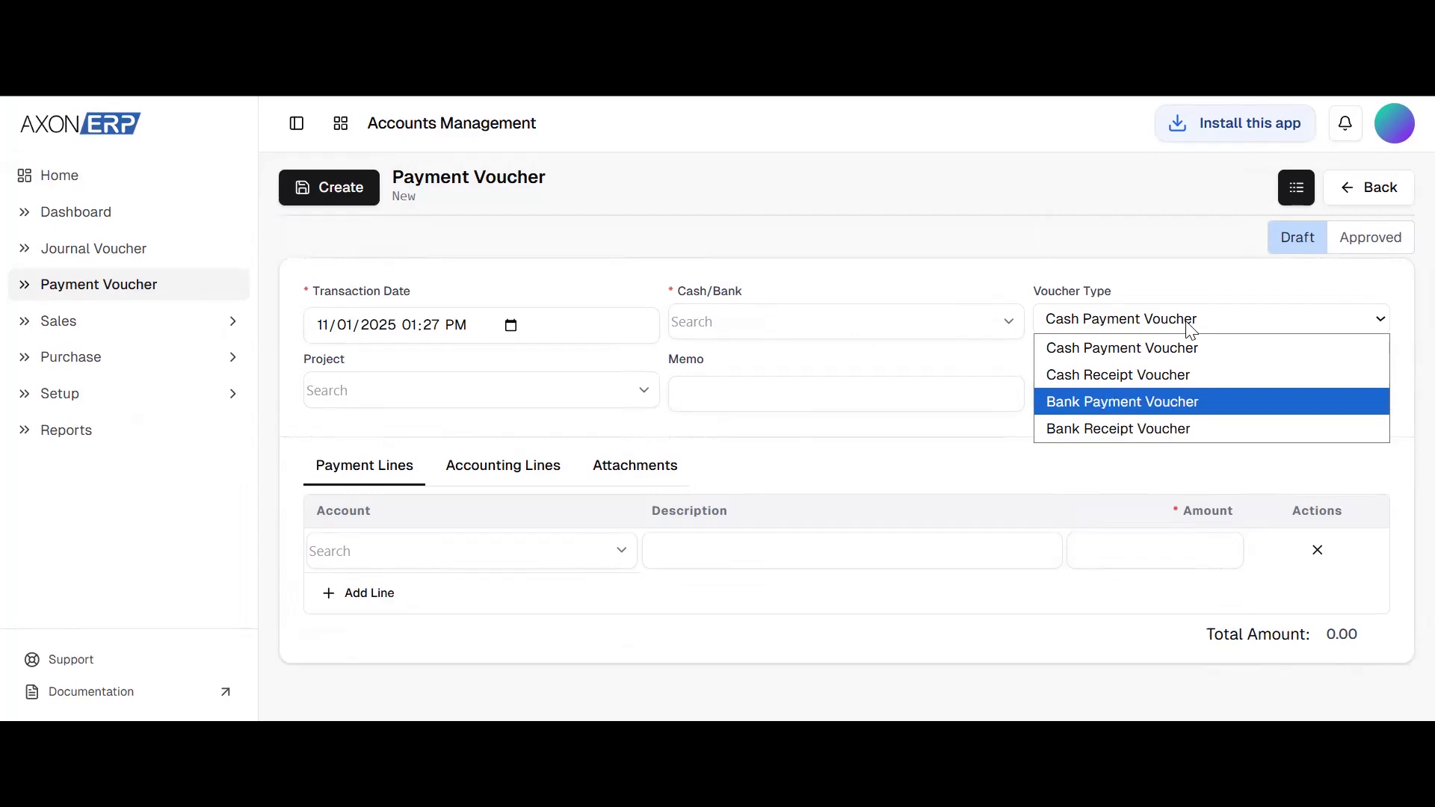
{"action": "left_click", "coordinate": [1372, 200]}
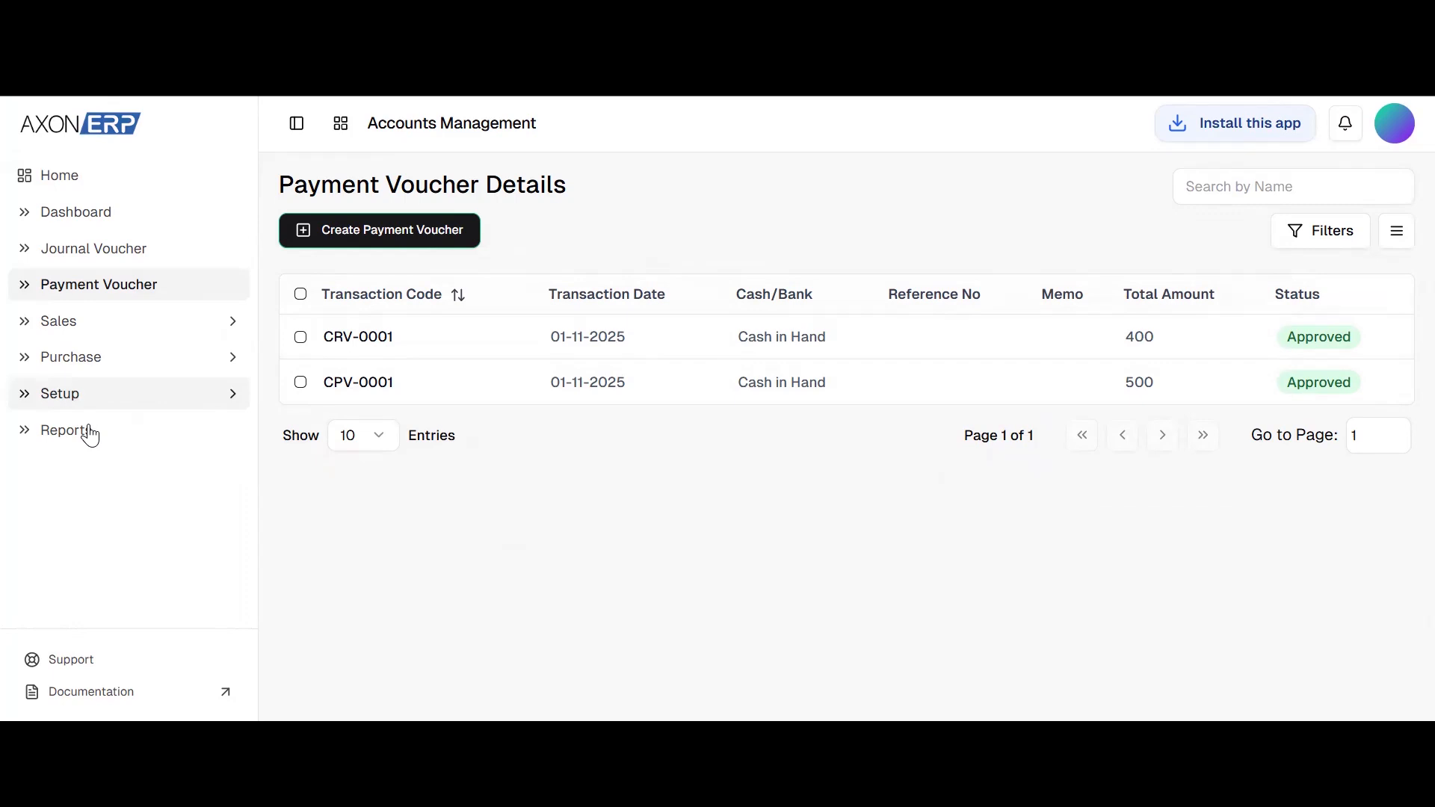
Open the Account Ledger report for the Cash in Hand account and examine its entries for the new payment and receipt vouchers
{"action": "left_click", "coordinate": [46, 438]}
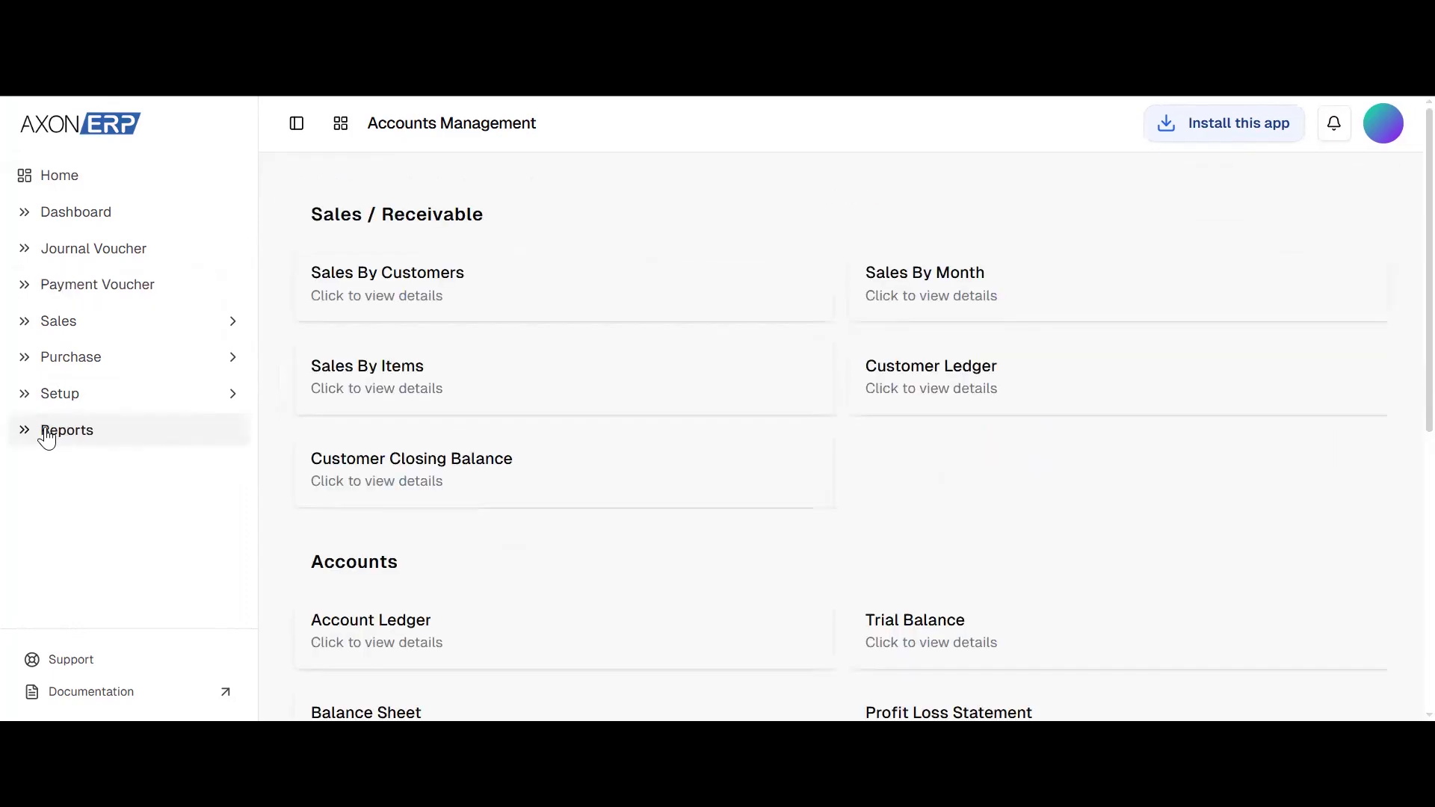
{"action": "left_click", "coordinate": [413, 641]}
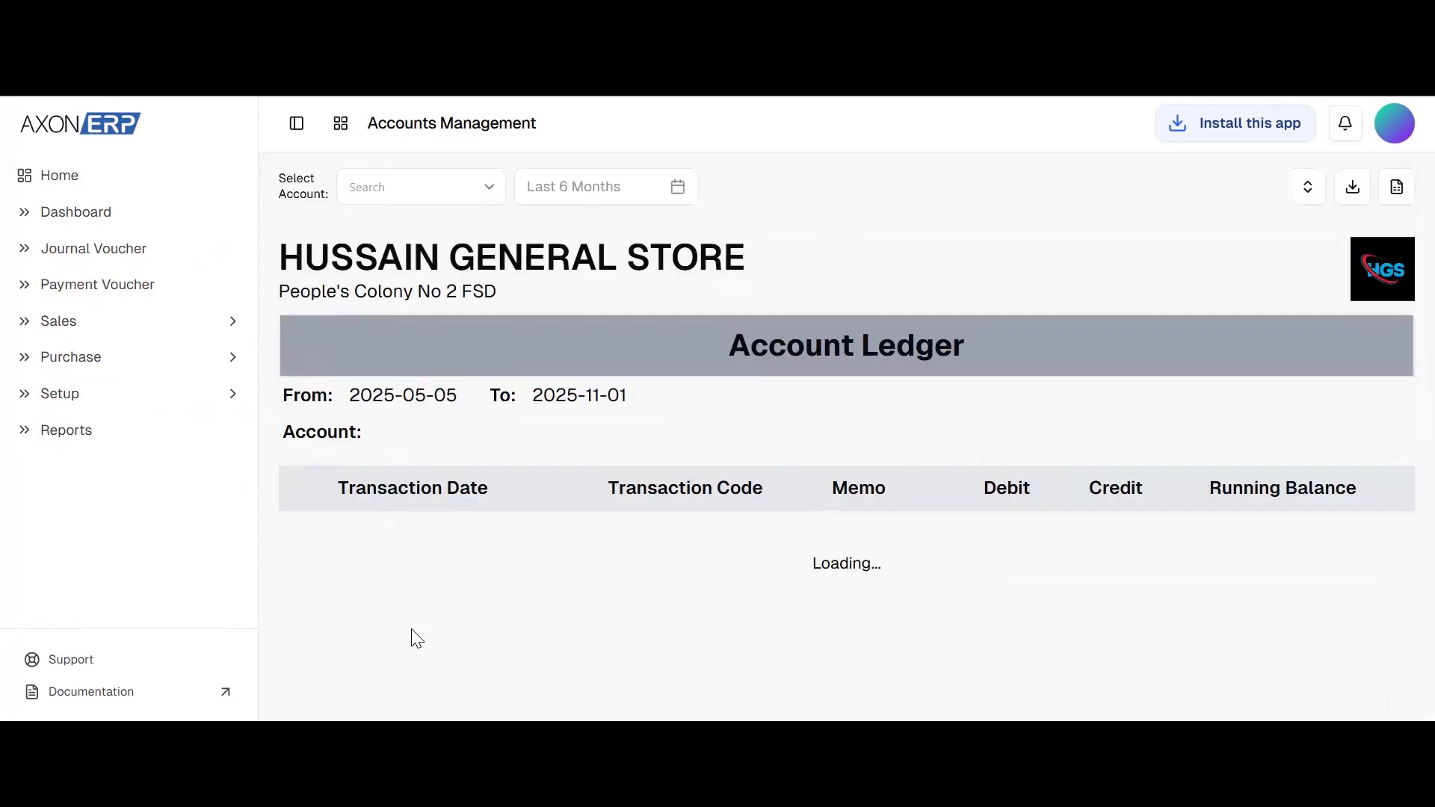
{"action": "left_click", "coordinate": [413, 184]}
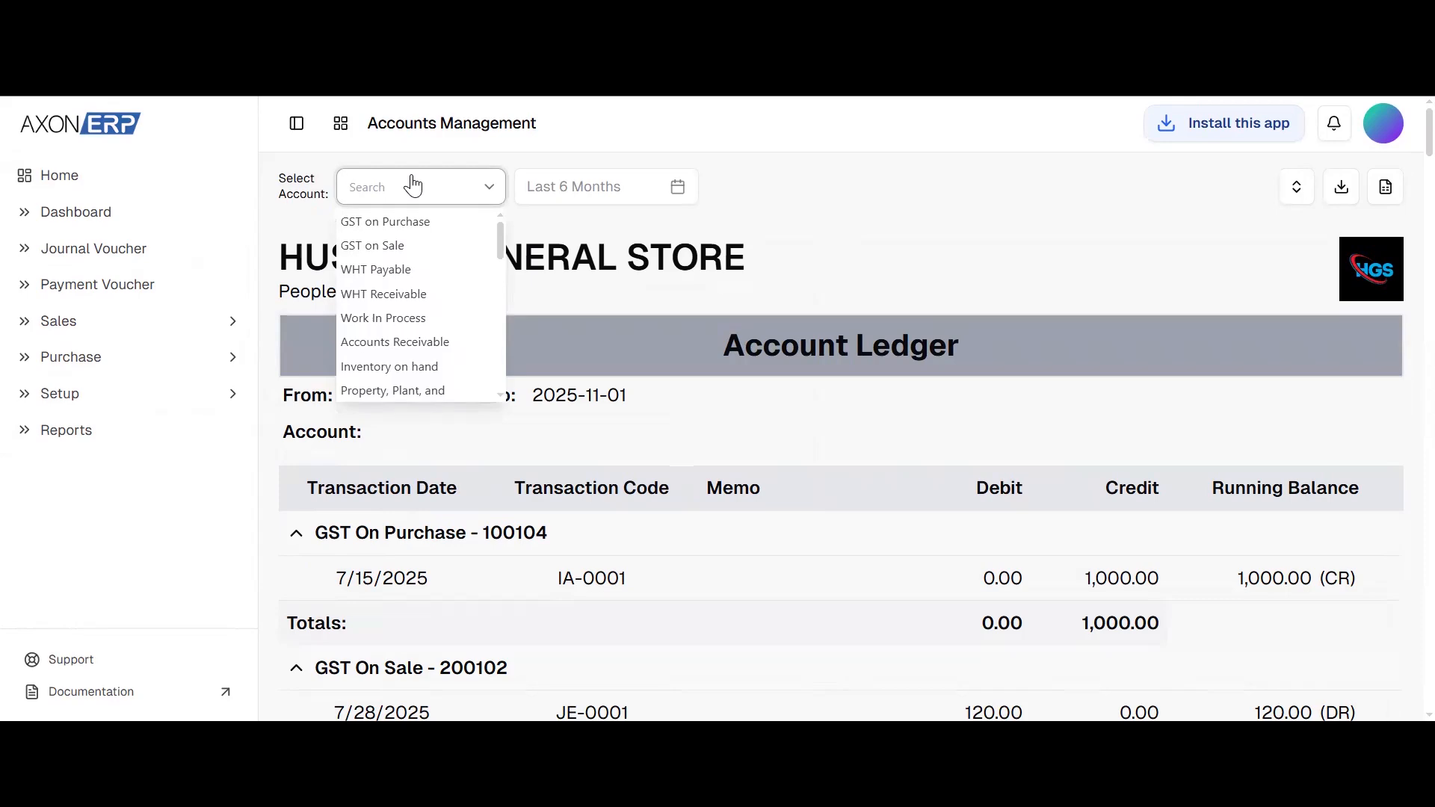
{"action": "type", "text": "cash"}
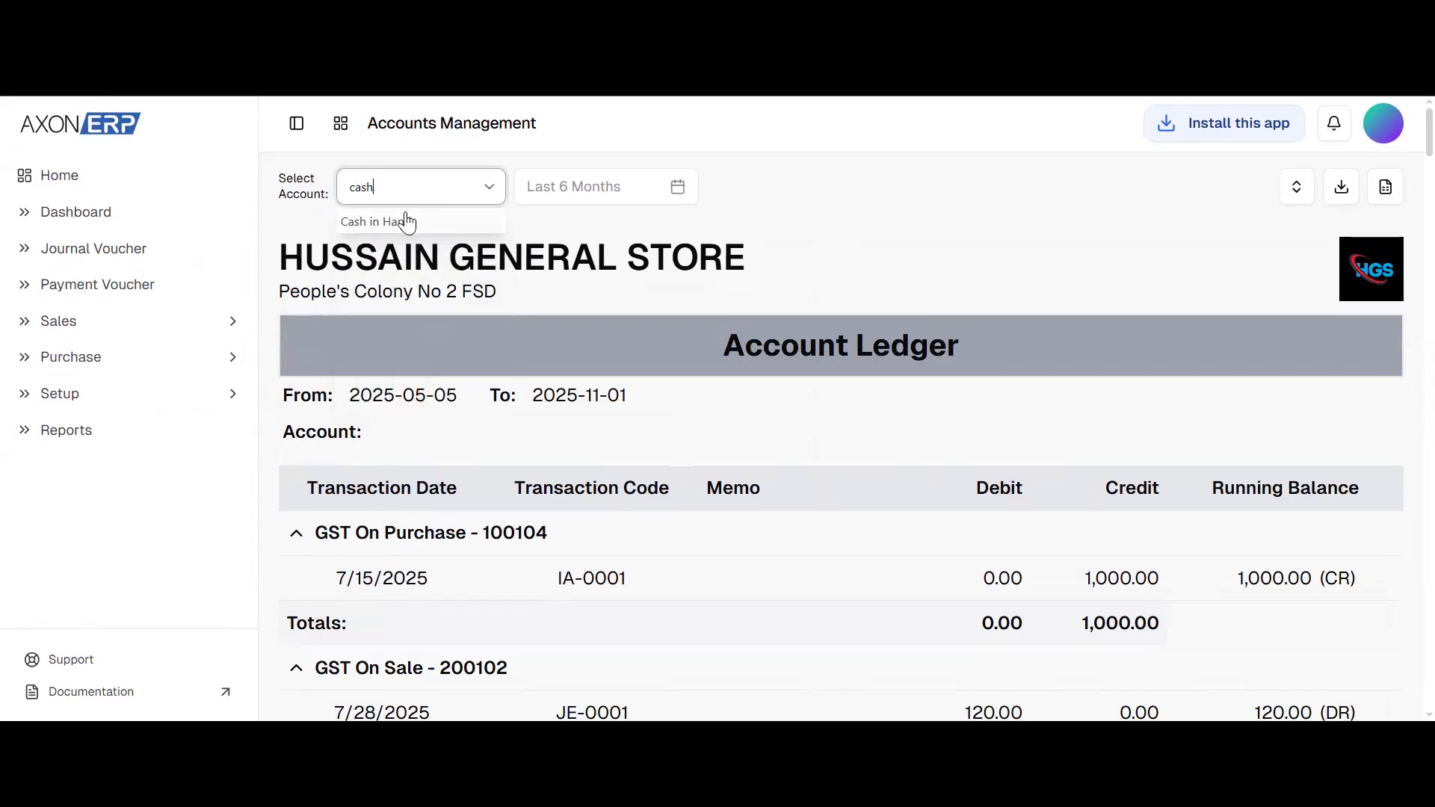
{"action": "left_click", "coordinate": [406, 223]}
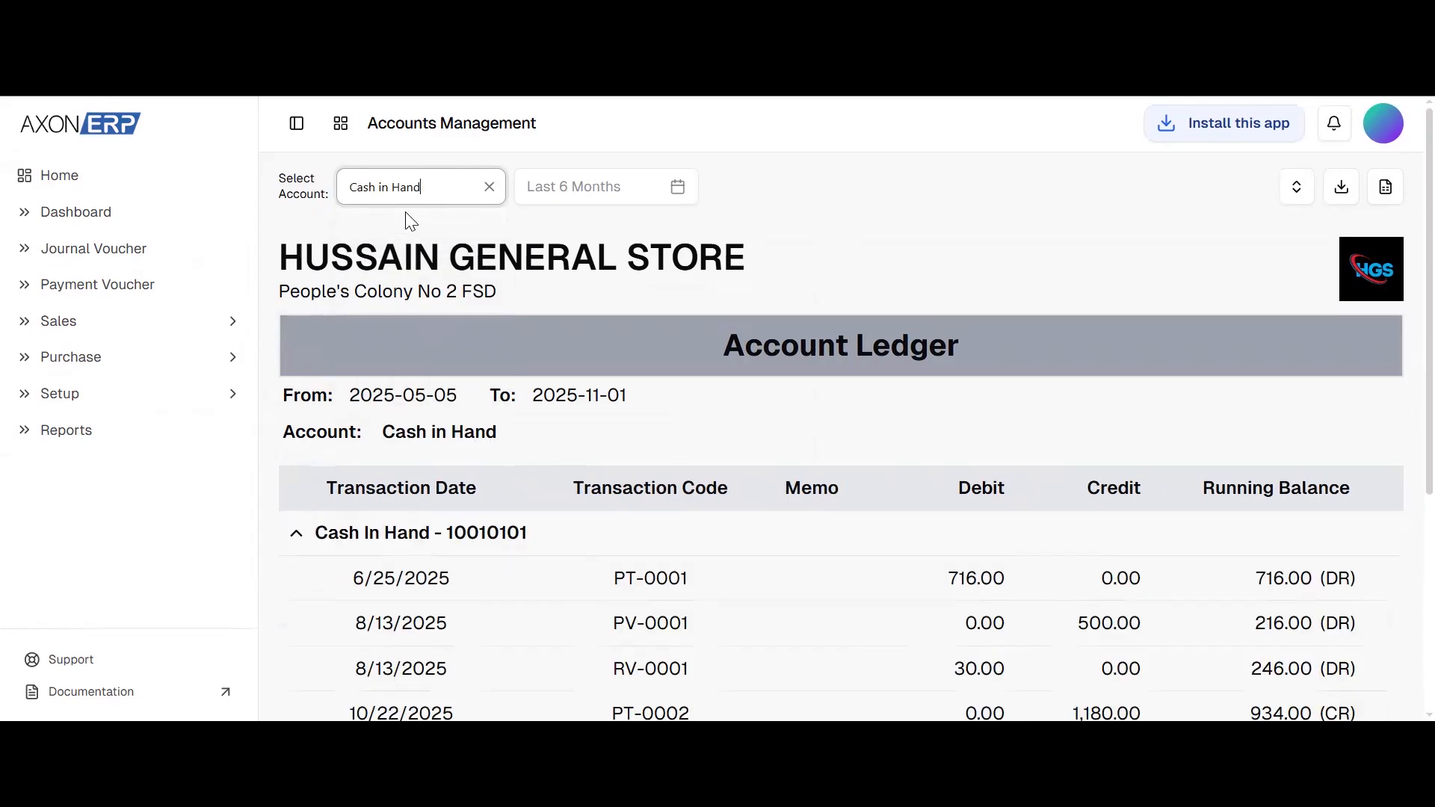
{"action": "scroll", "coordinate": [655, 583], "scroll_direction": "down", "scroll_amount": 2}
{"action": "scroll", "coordinate": [654, 583], "scroll_direction": "up", "scroll_amount": 2}
{"action": "scroll", "coordinate": [654, 585], "scroll_direction": "down", "scroll_amount": 5}
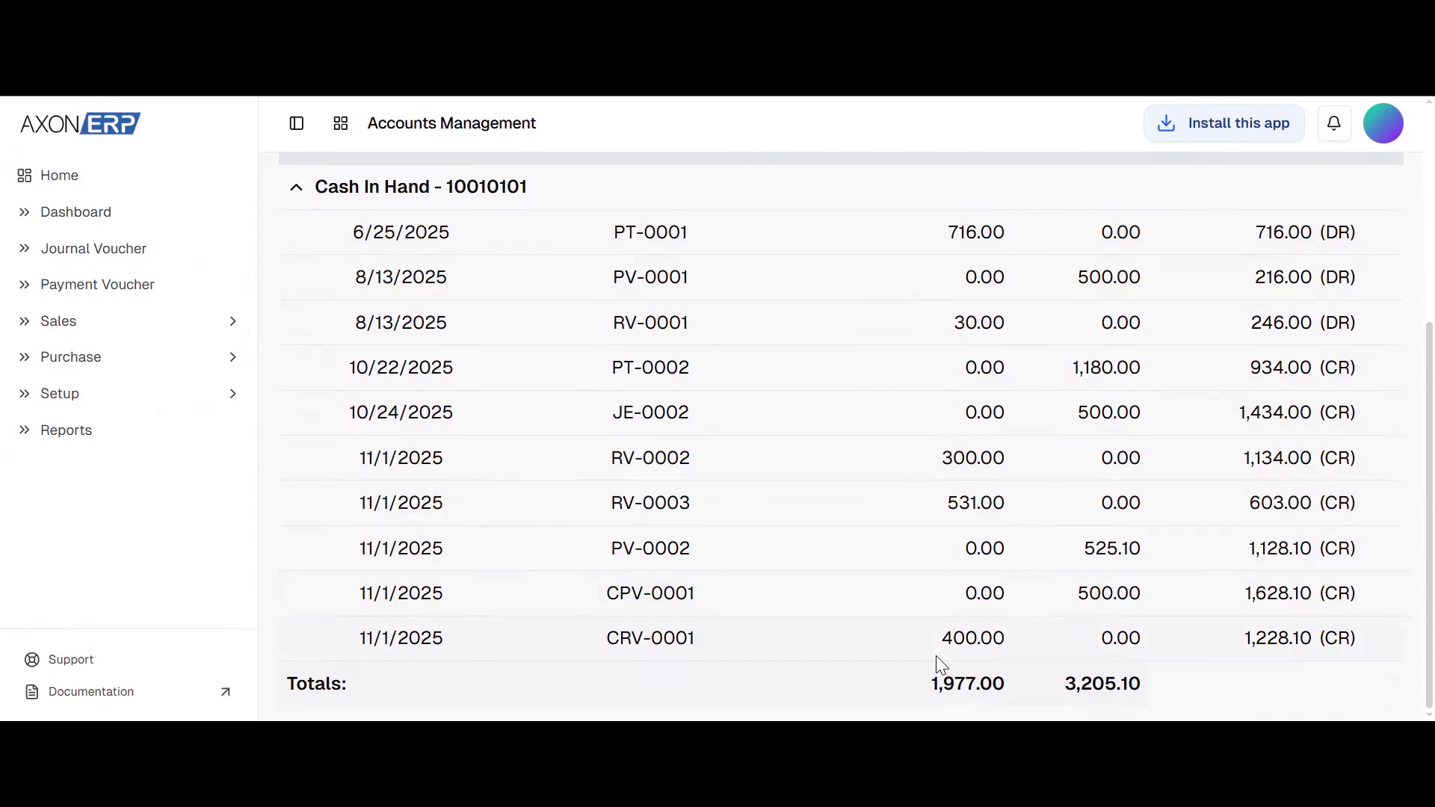
{"action": "scroll", "coordinate": [937, 663], "scroll_direction": "up", "scroll_amount": 5}
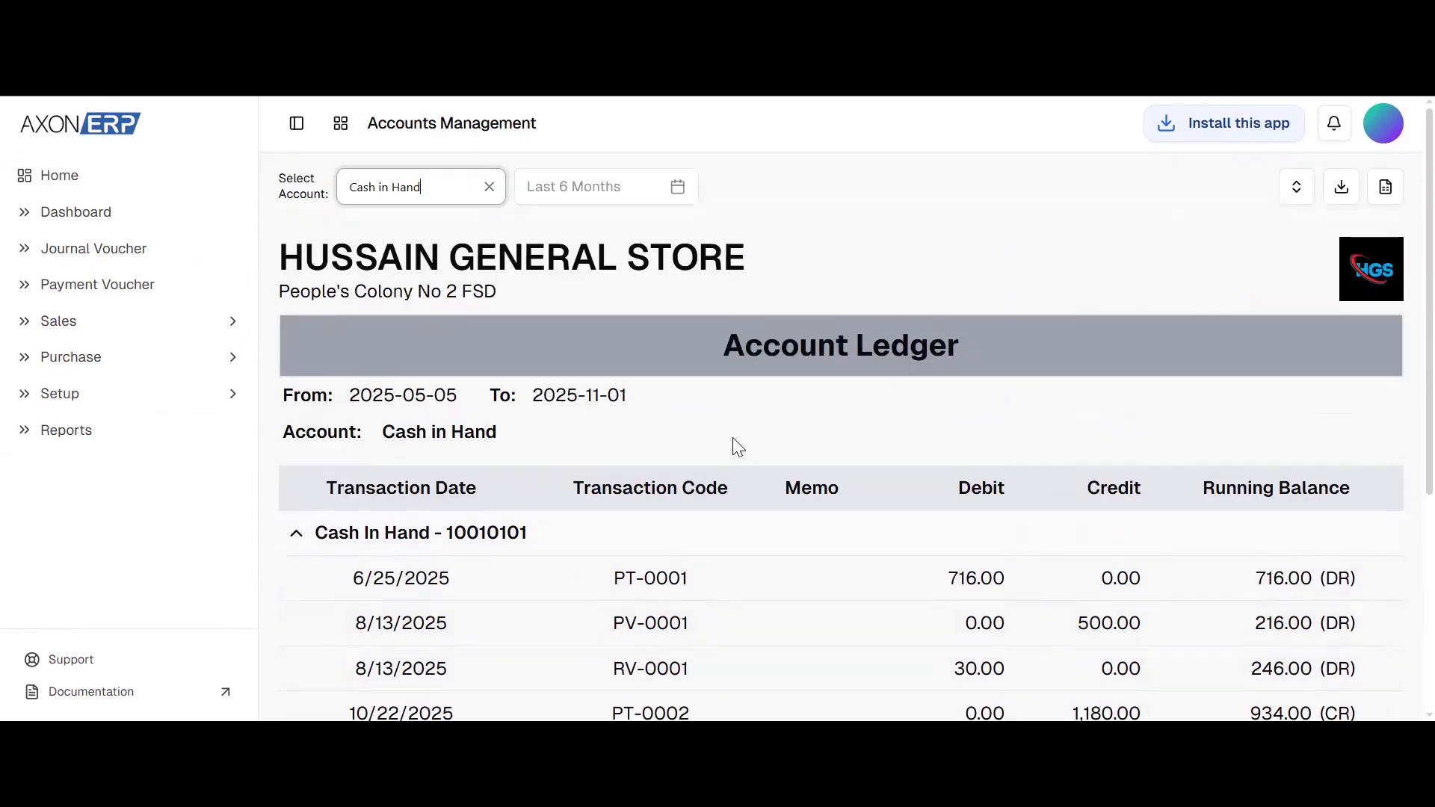
View the Cash/Bank Summary report, and return to the home page listing all the apps
{"action": "left_click", "coordinate": [36, 439]}
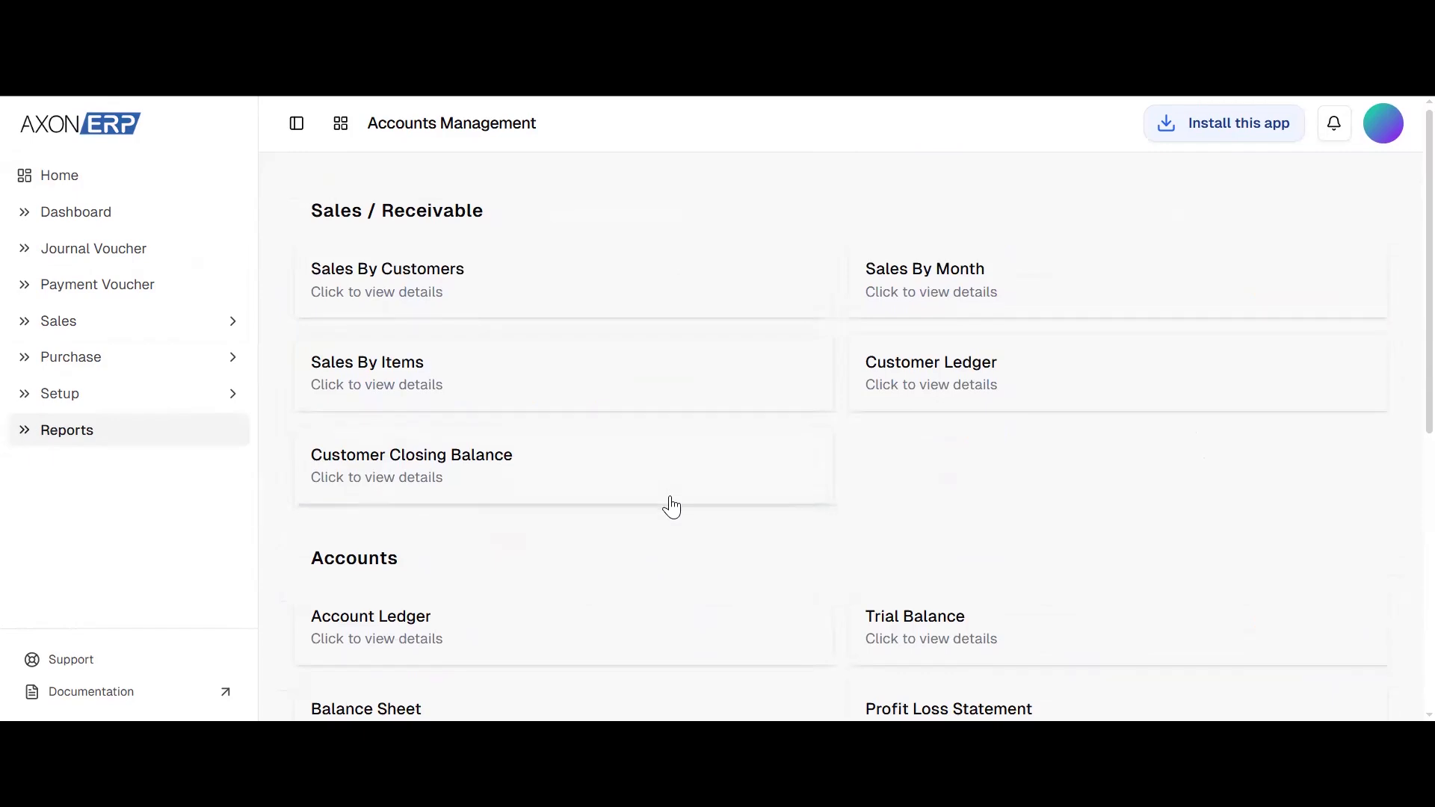
{"action": "scroll", "coordinate": [670, 507], "scroll_direction": "down", "scroll_amount": 1}
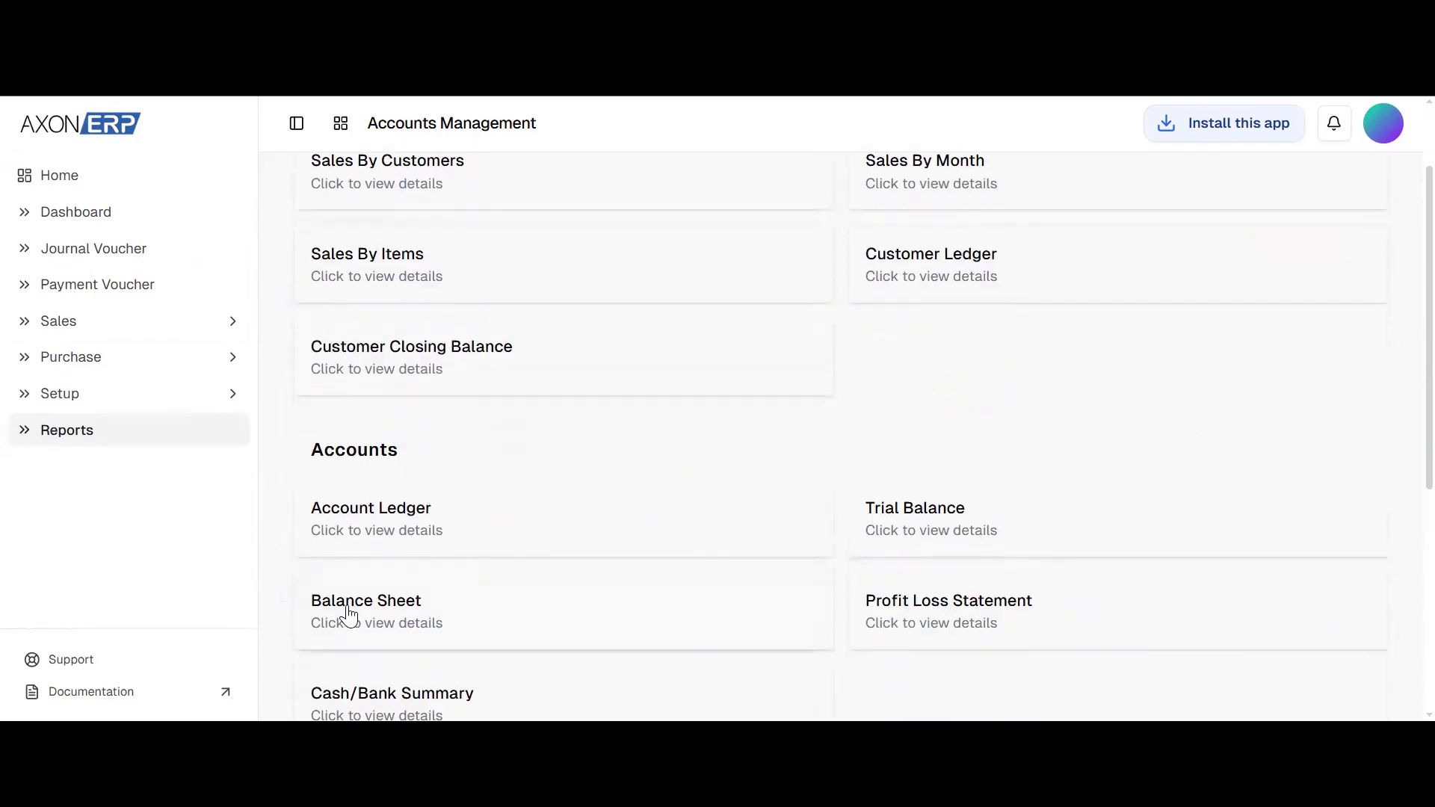
{"action": "scroll", "coordinate": [950, 590], "scroll_direction": "down", "scroll_amount": 1}
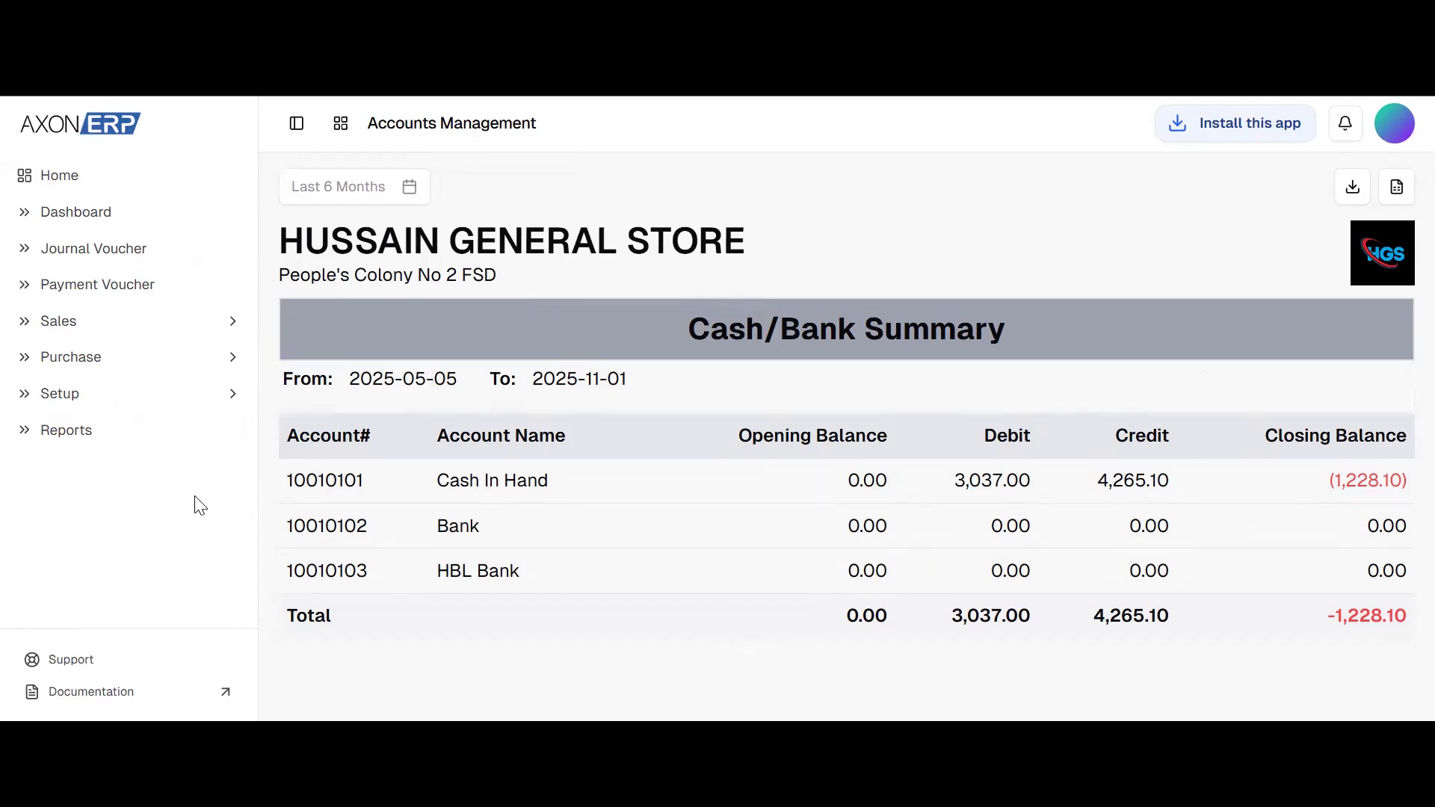
{"action": "left_click", "coordinate": [46, 434]}
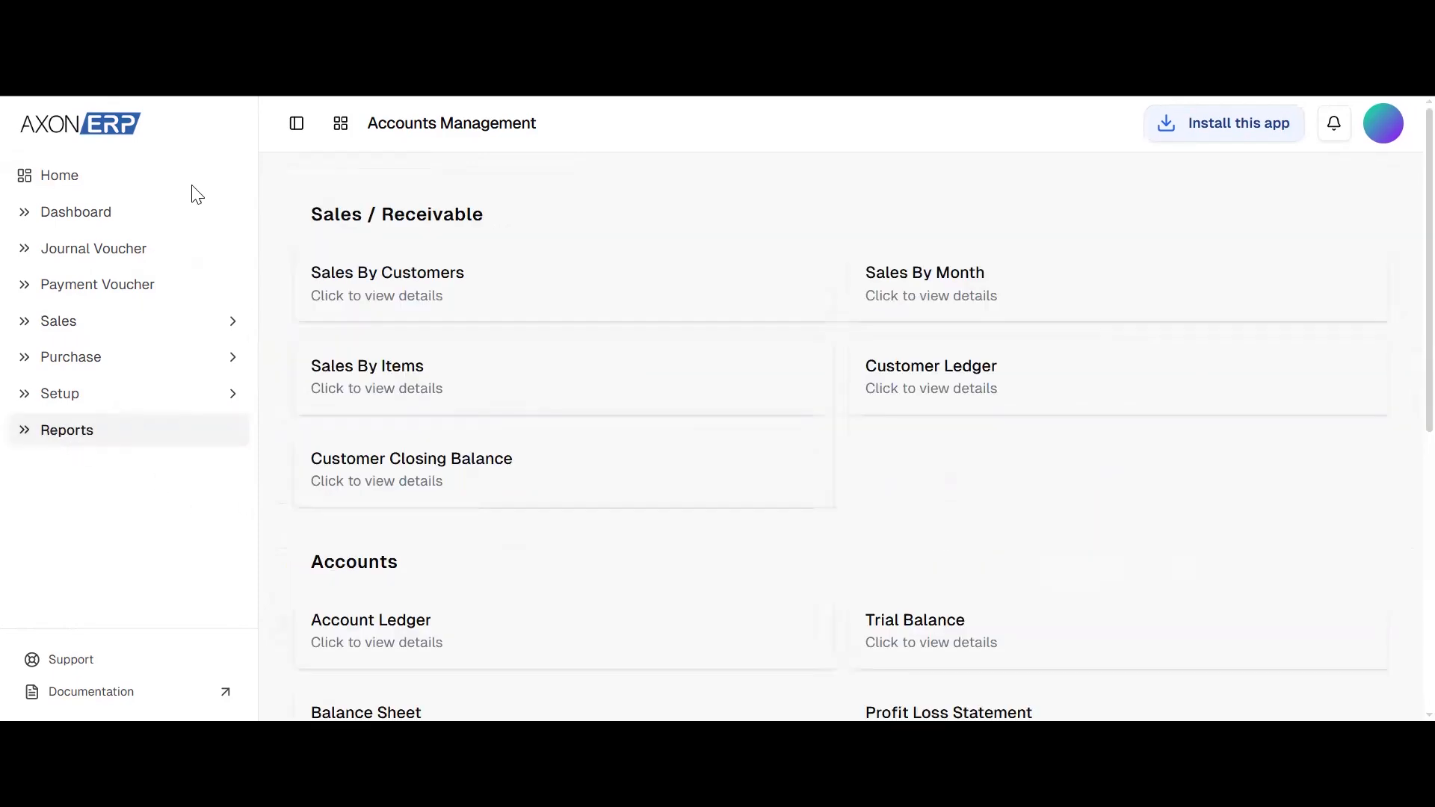
{"action": "left_click", "coordinate": [83, 128]}
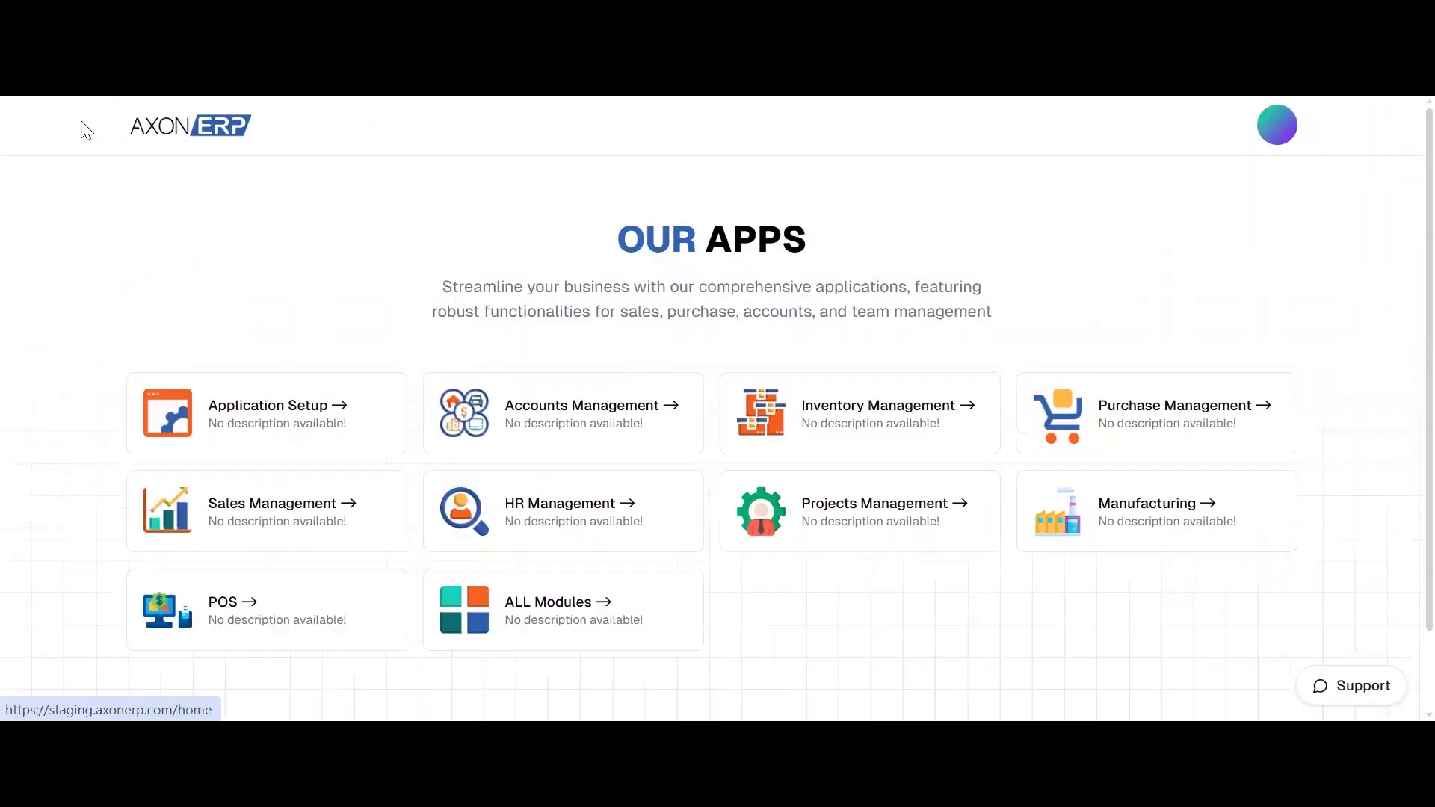